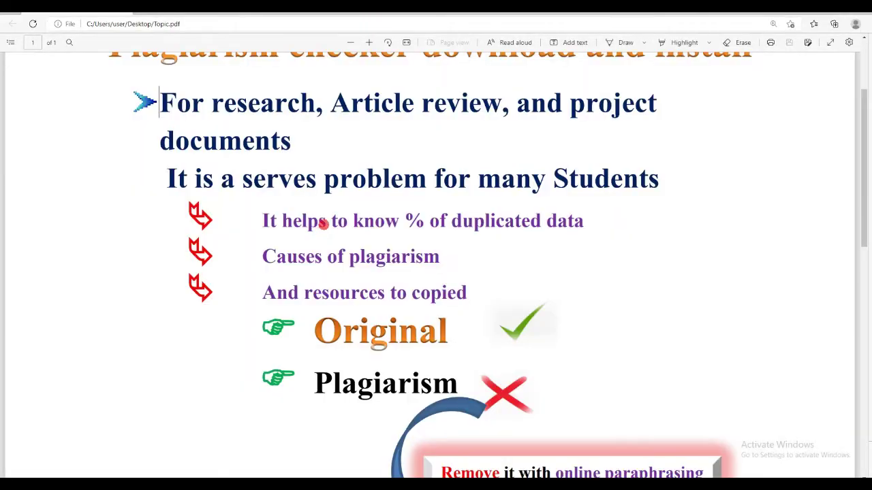
Step: Read the plagiarism checker notes in Topic.pdf, from the title through the list of benefits to the Original and Plagiarism items
scroll(250, 175, up, 2)
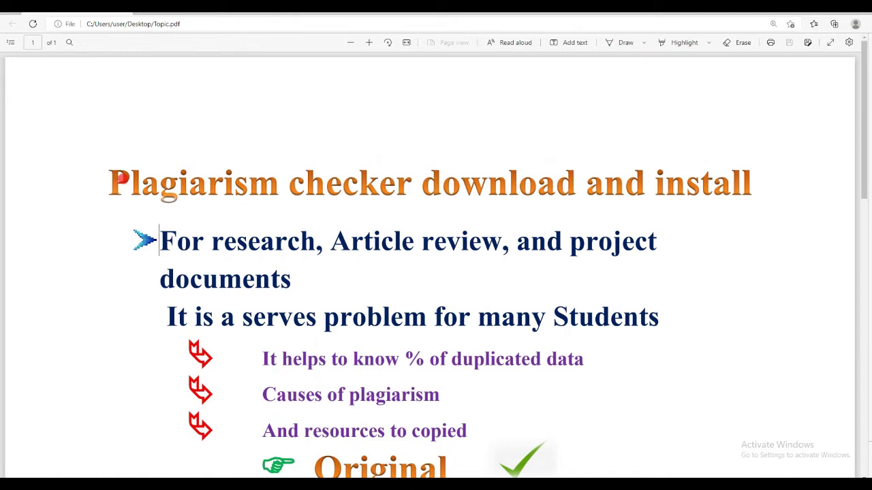
scroll(495, 214, down, 1)
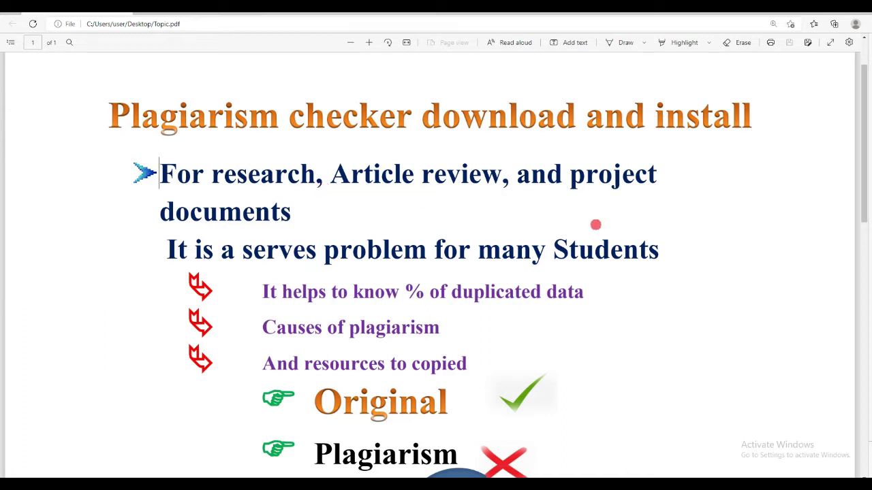
scroll(322, 213, down, 3)
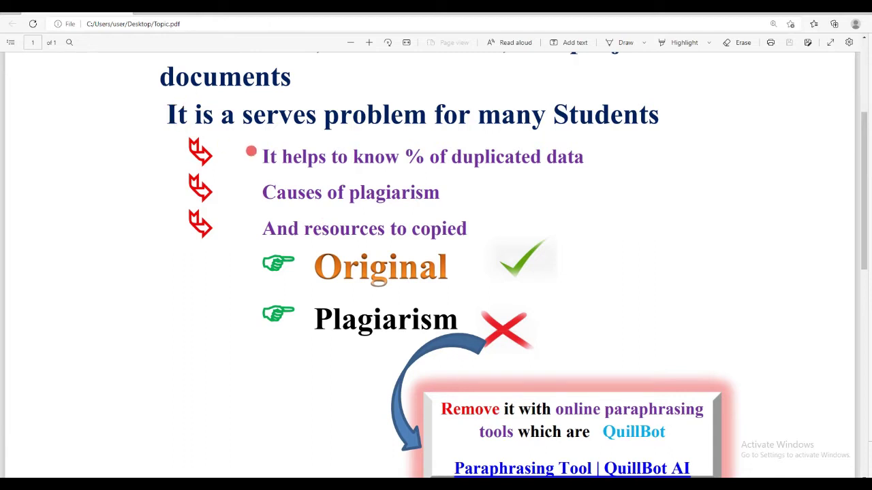
scroll(250, 150, up, 4)
scroll(459, 293, down, 3)
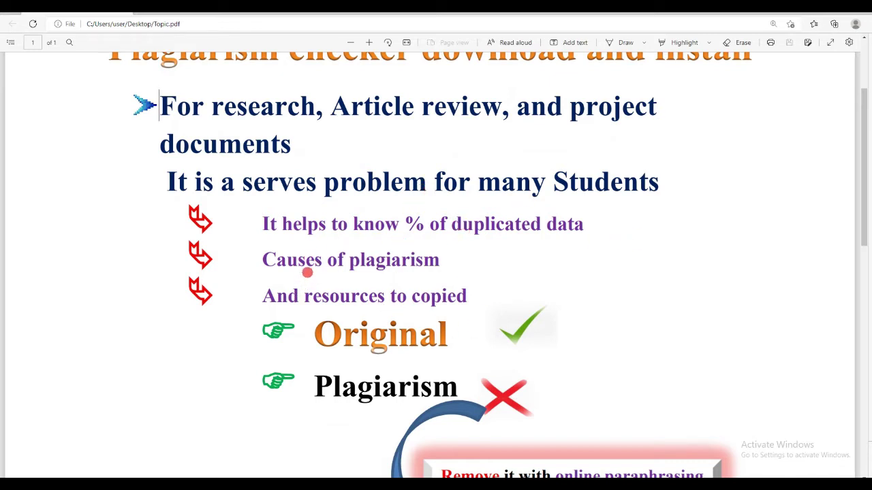
drag(463, 272, 286, 259)
click(458, 294)
scroll(337, 286, down, 1)
scroll(336, 286, down, 1)
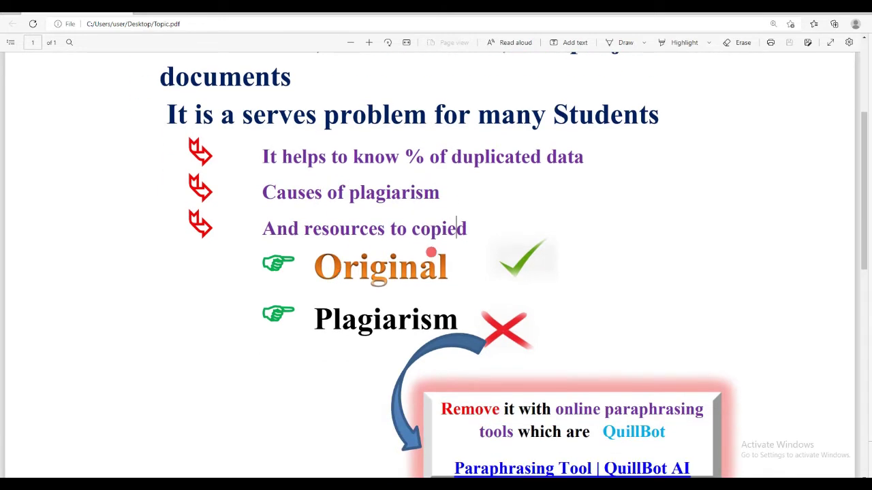
scroll(438, 252, down, 2)
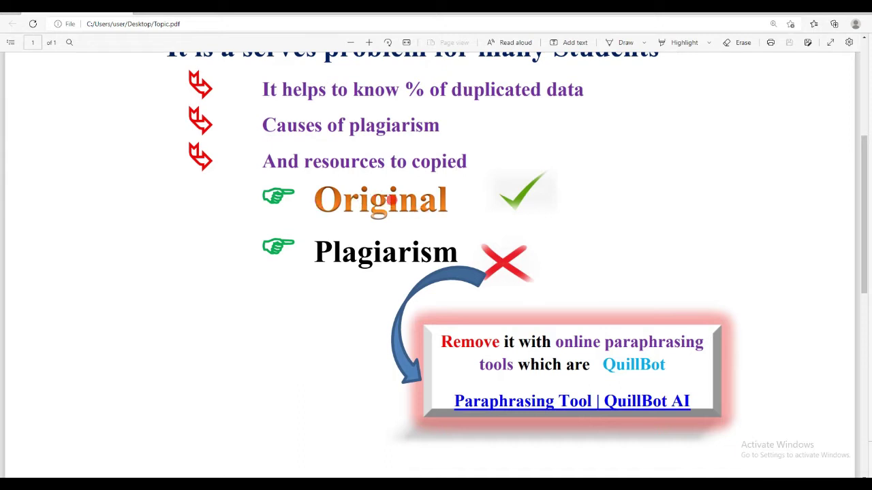
Step: Examine the note in Topic.pdf on removing plagiarism with the QuillBot paraphrasing tool, including its link
scroll(347, 243, down, 1)
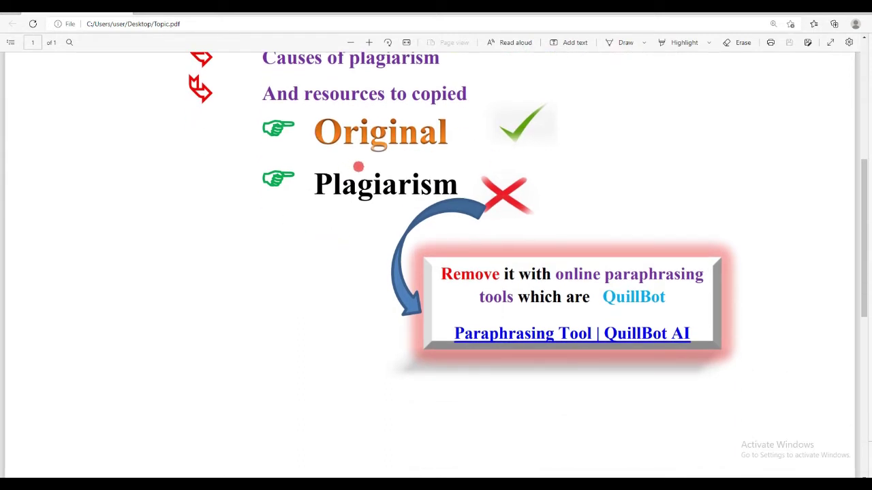
drag(316, 177, 457, 185)
click(604, 234)
scroll(552, 242, down, 2)
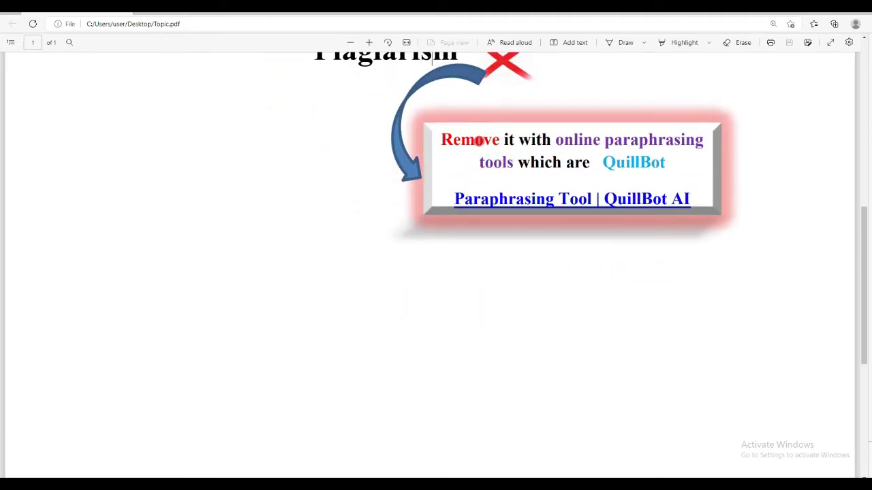
scroll(478, 141, up, 2)
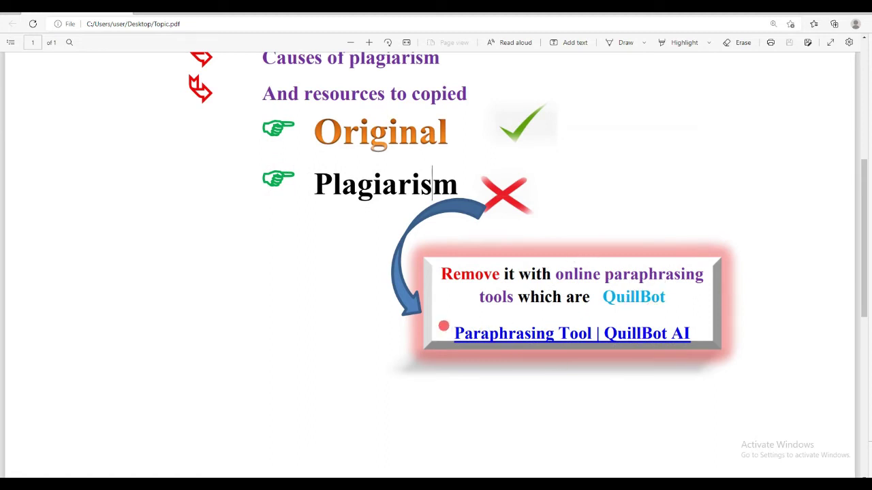
drag(454, 332, 695, 327)
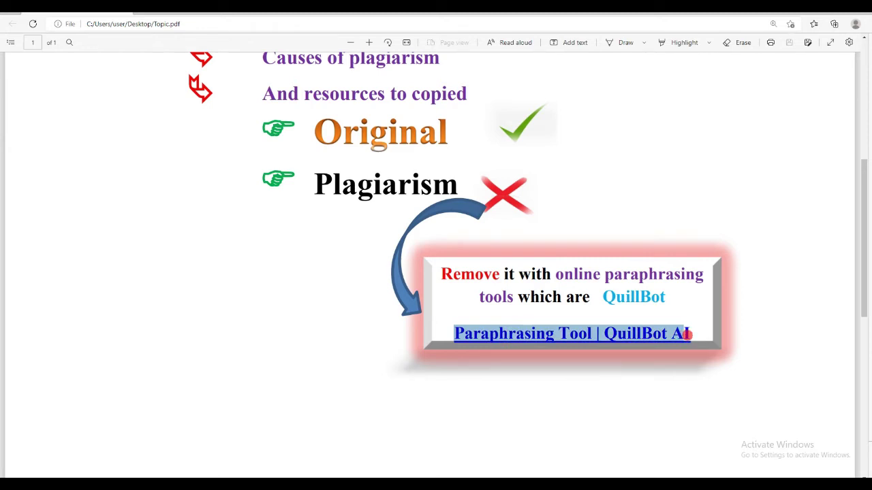
click(486, 328)
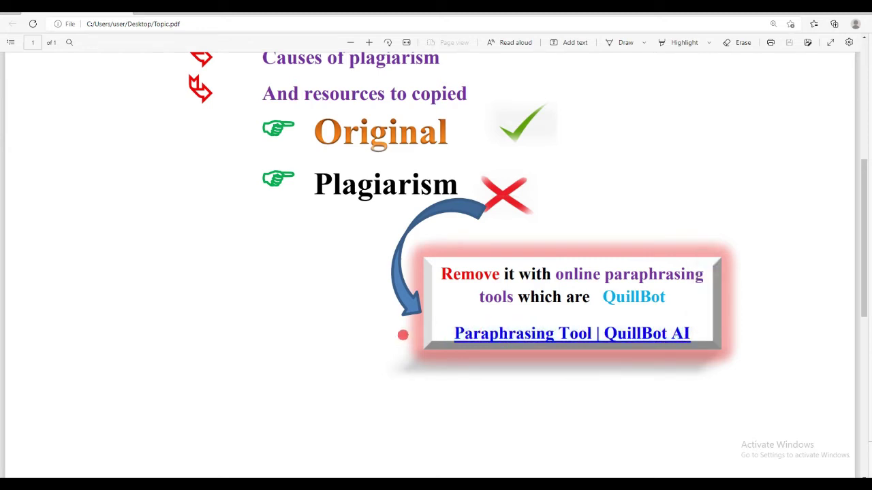
scroll(597, 320, down, 3)
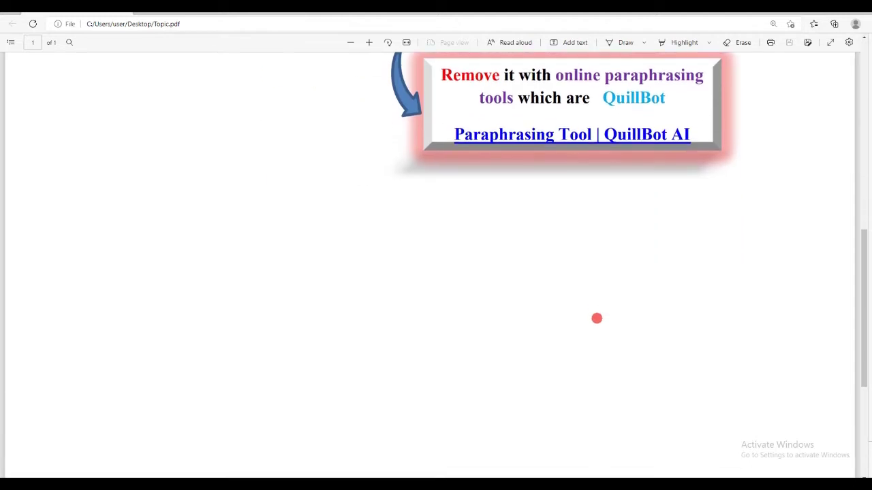
scroll(585, 310, down, 2)
scroll(443, 329, up, 8)
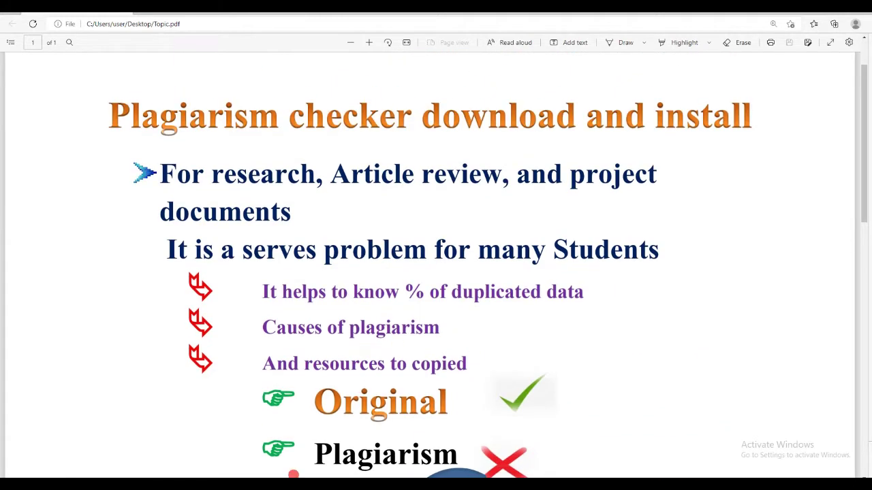
Step: Close the PDF, switch to Google Chrome and reach the google.com home page by searching for "google"
key(alt+F4)
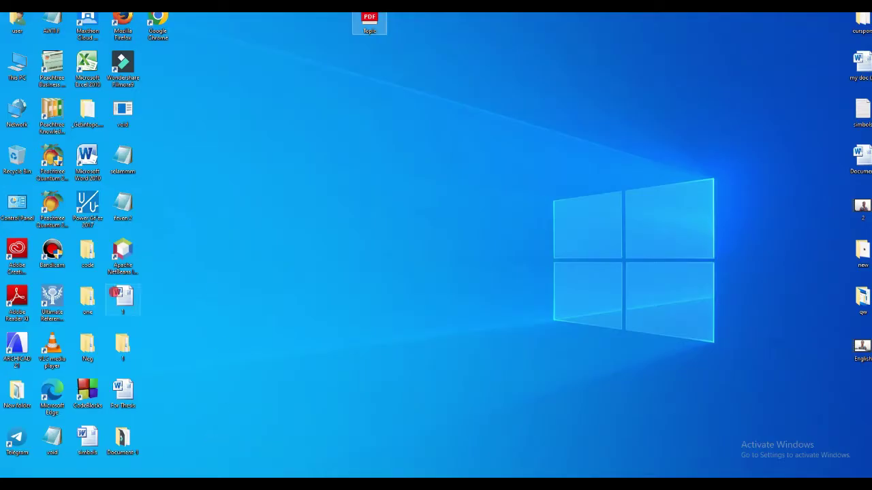
double_click(157, 24)
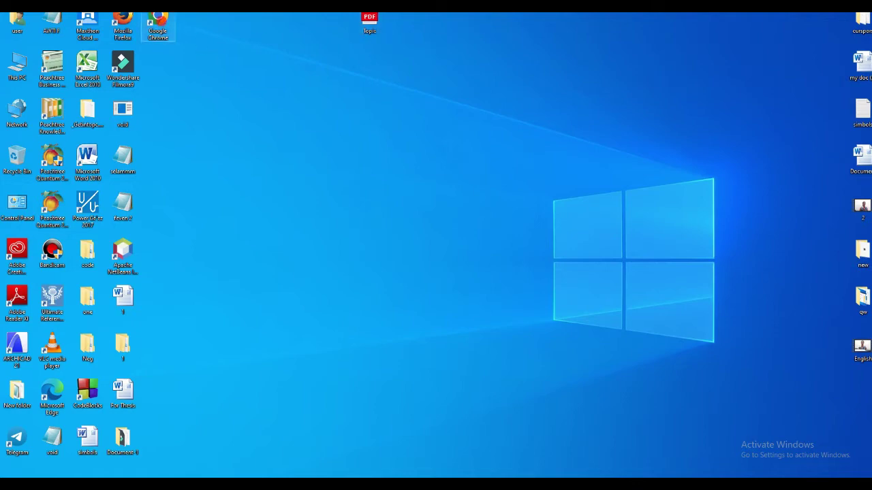
click(397, 177)
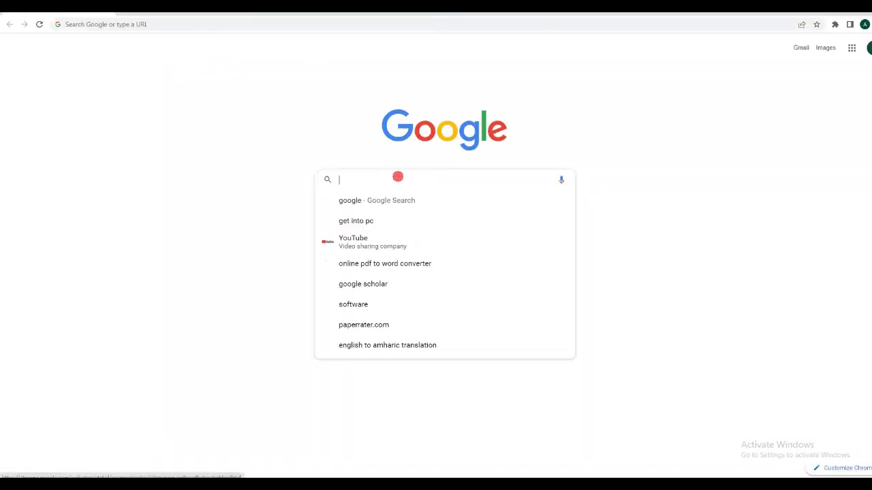
text(googl)
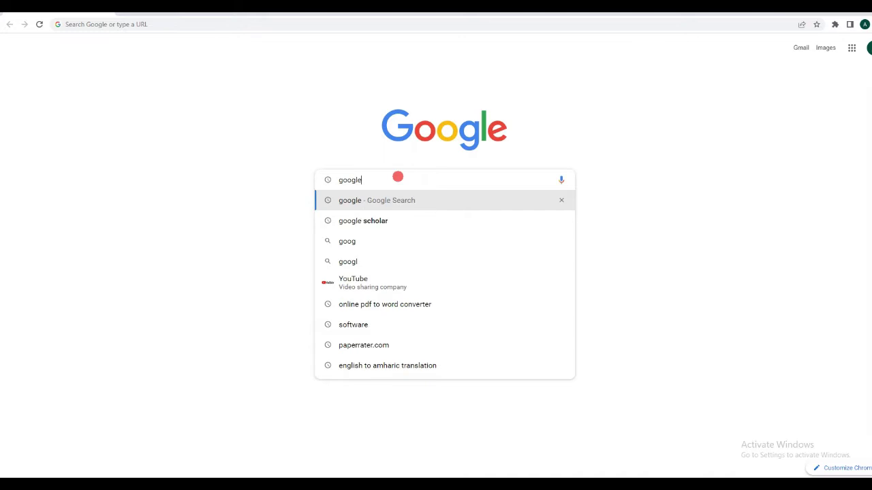
text(e)
key(Return)
click(97, 139)
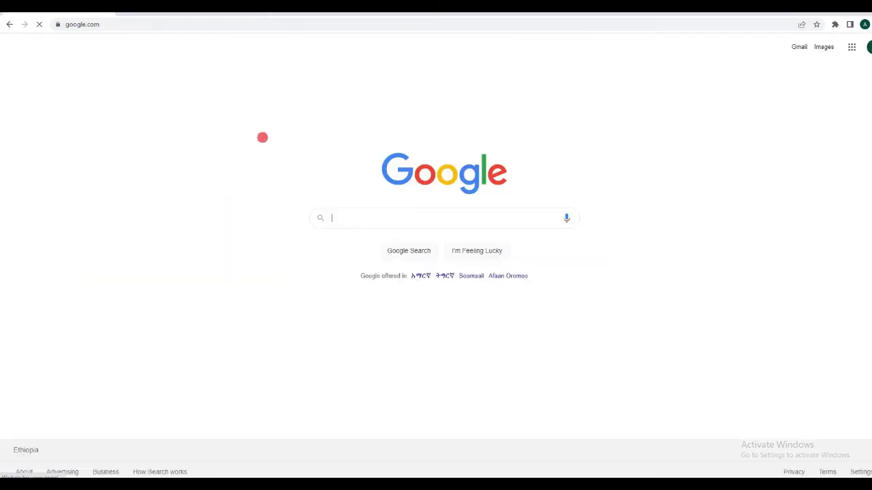
Step: Search Google for "Get int pc" and open the getintopc.com home page from the results
click(436, 216)
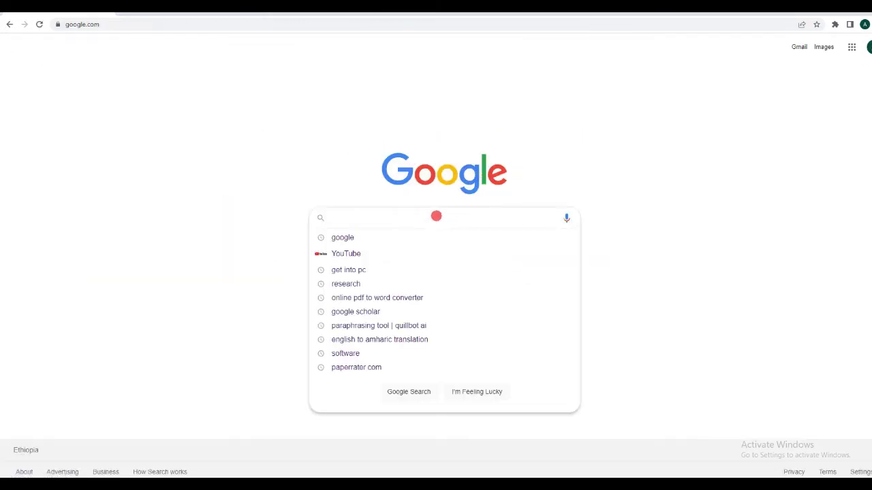
text(Get int)
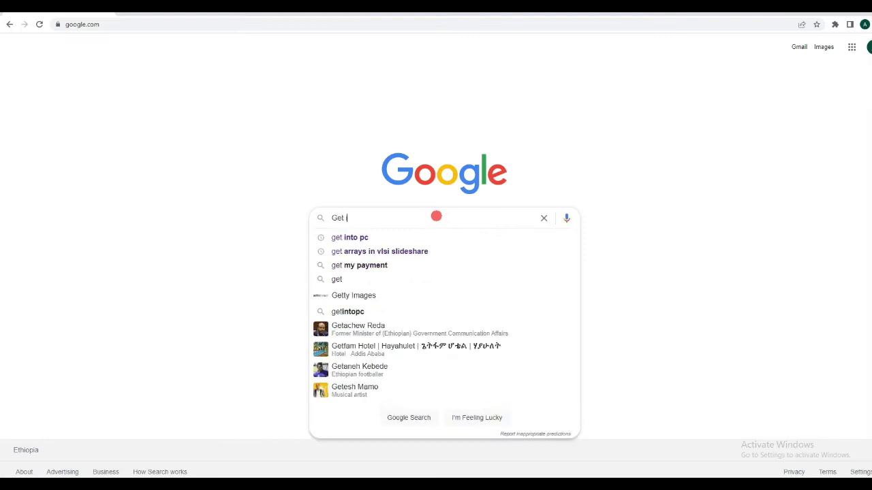
text( pc)
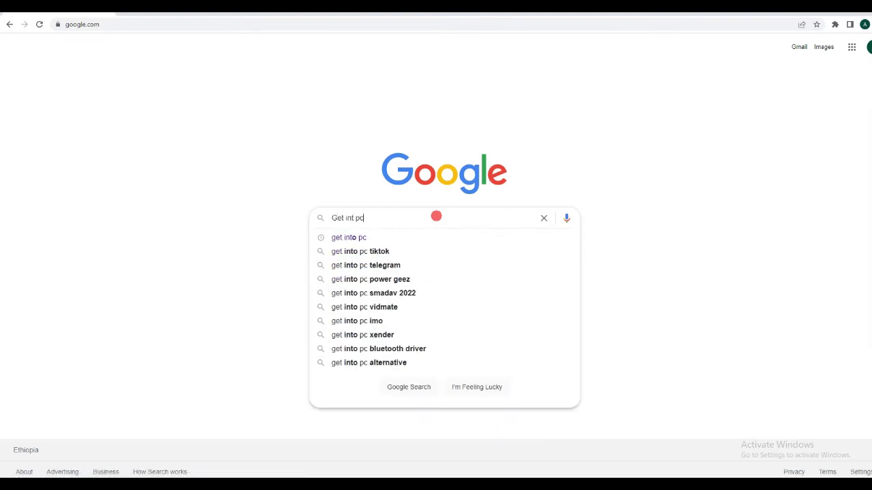
key(Return)
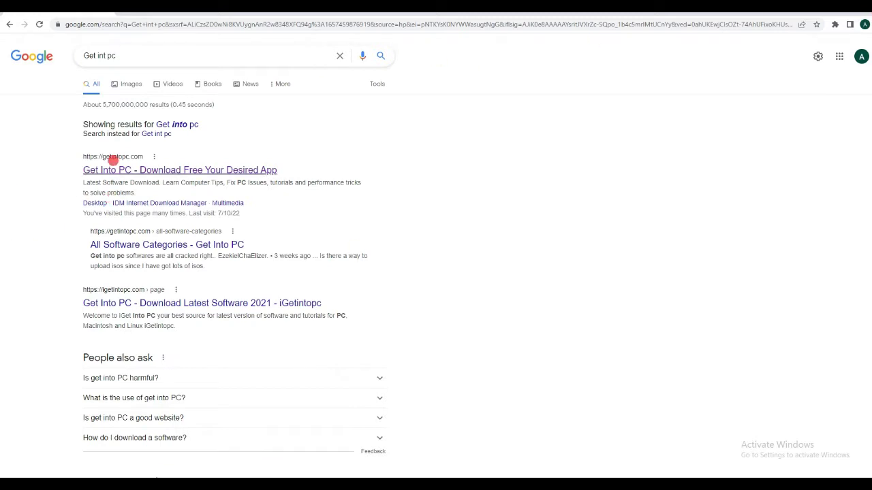
click(114, 170)
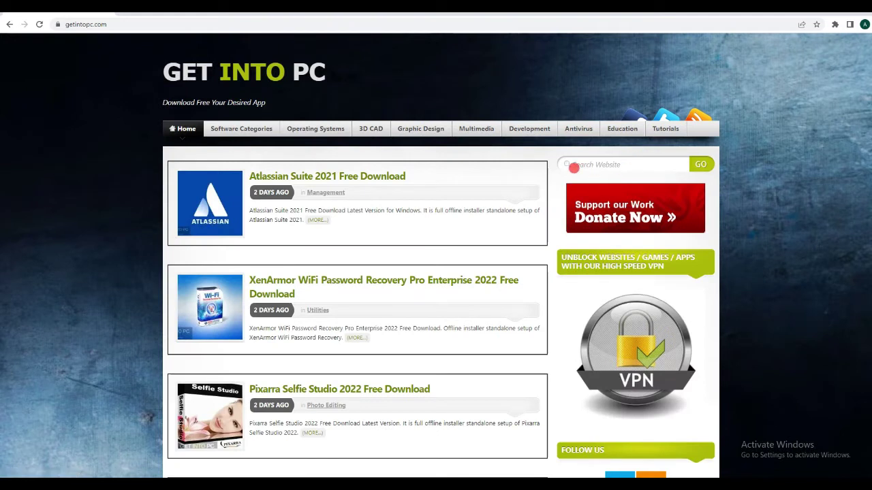
Step: Search the Get Into PC site for "Plagiarism Checker"
click(589, 165)
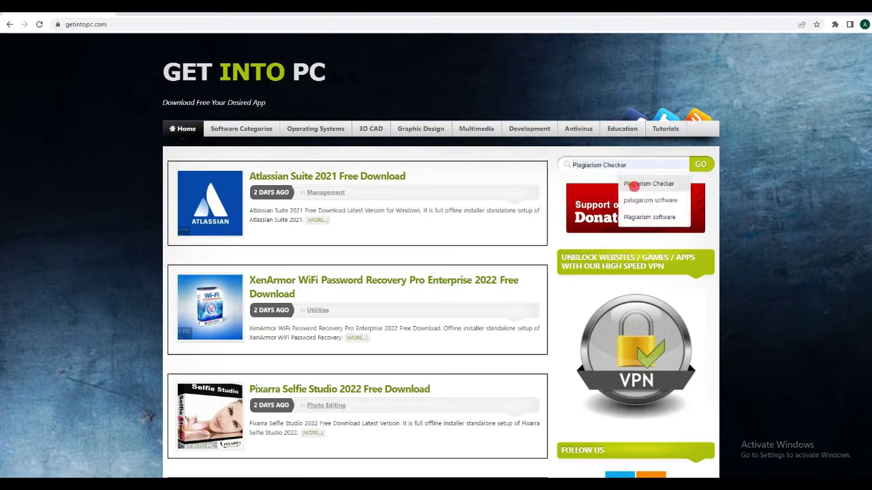
click(633, 185)
drag(640, 162, 574, 164)
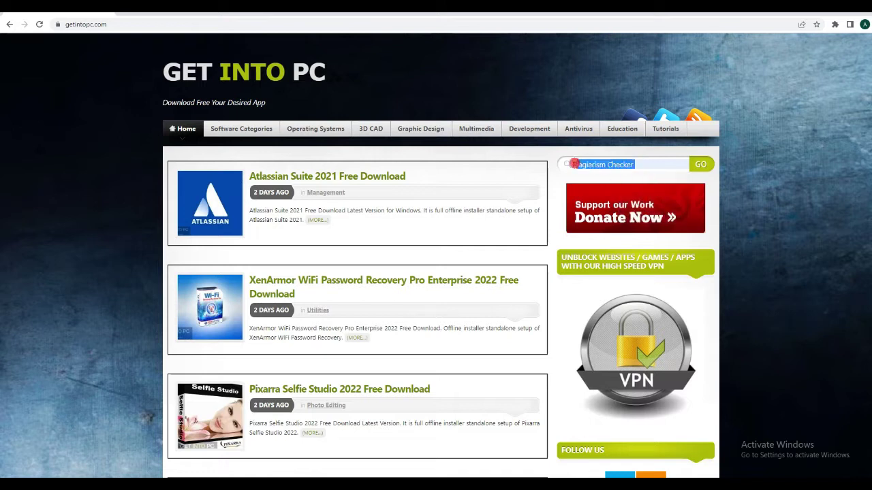
click(643, 165)
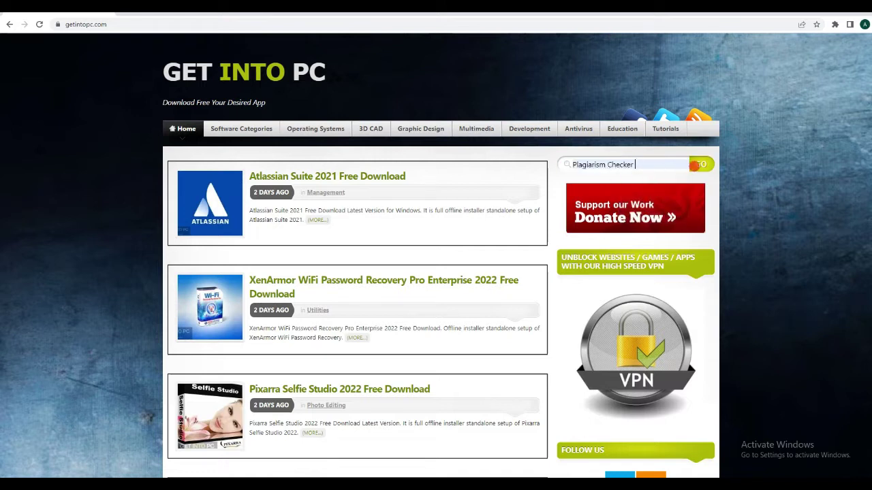
click(701, 164)
Step: Look through the search results and open the Plagiarism Checker X 2019 Free Download page
scroll(259, 232, down, 2)
scroll(259, 232, up, 2)
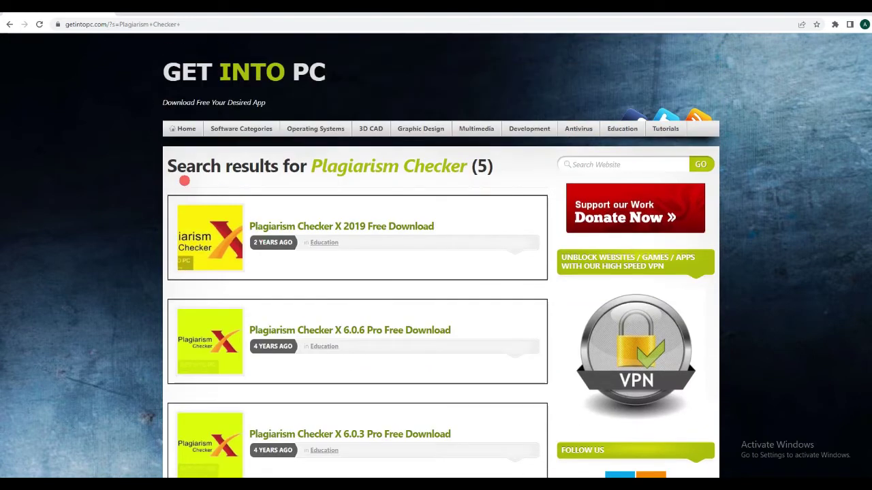
scroll(270, 308, down, 3)
scroll(280, 374, down, 2)
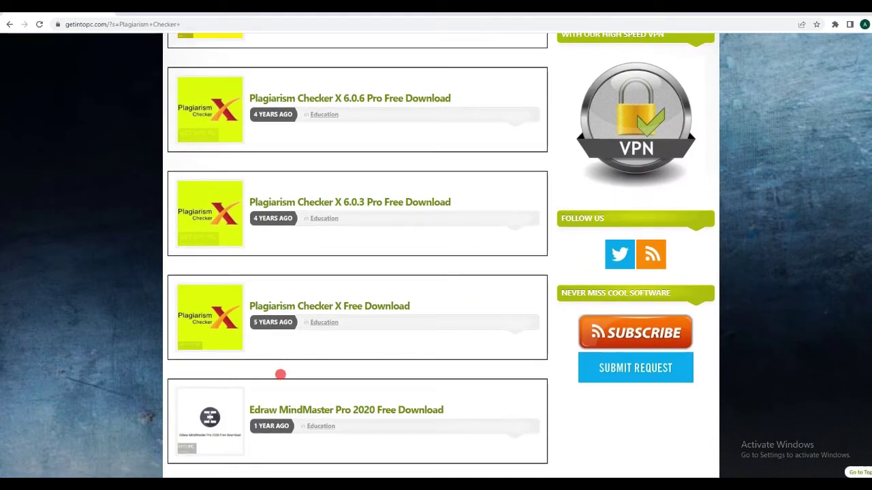
scroll(280, 377, up, 5)
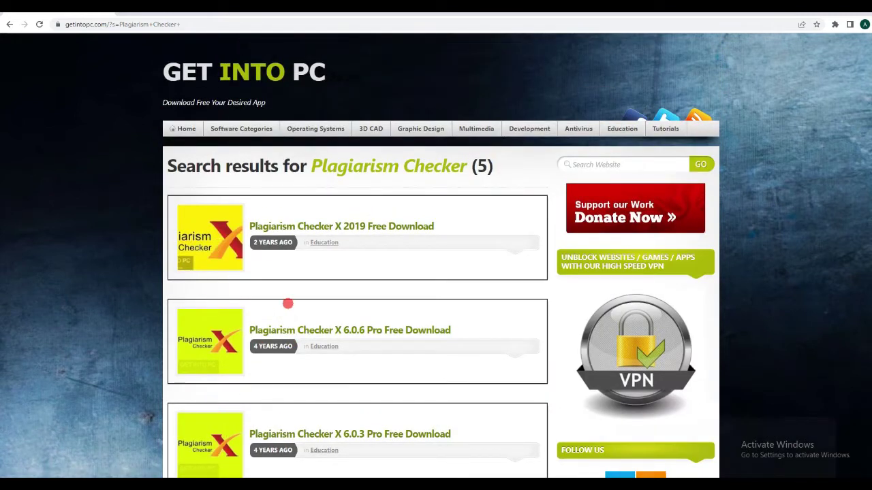
click(258, 227)
Step: Start the 64 Bit x64 v6.0.11 download of Plagiarism Checker X 2019 from its page
scroll(352, 314, down, 2)
scroll(359, 329, down, 10)
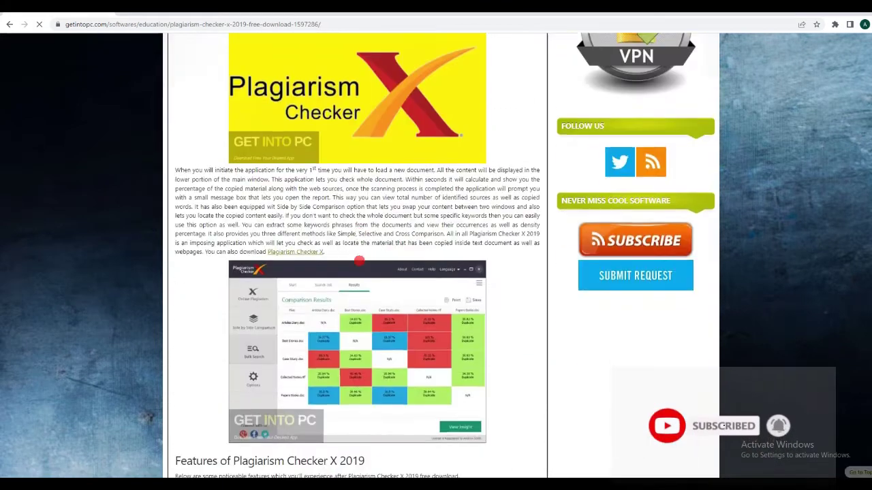
scroll(358, 265, down, 9)
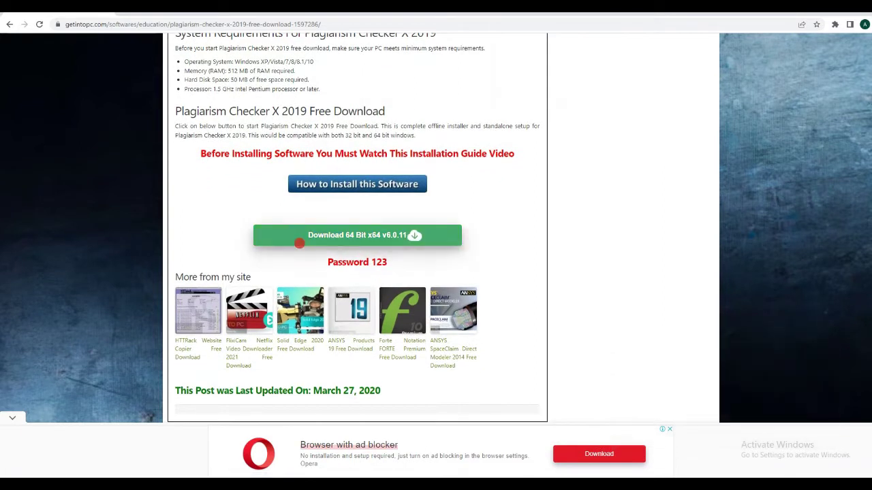
click(351, 240)
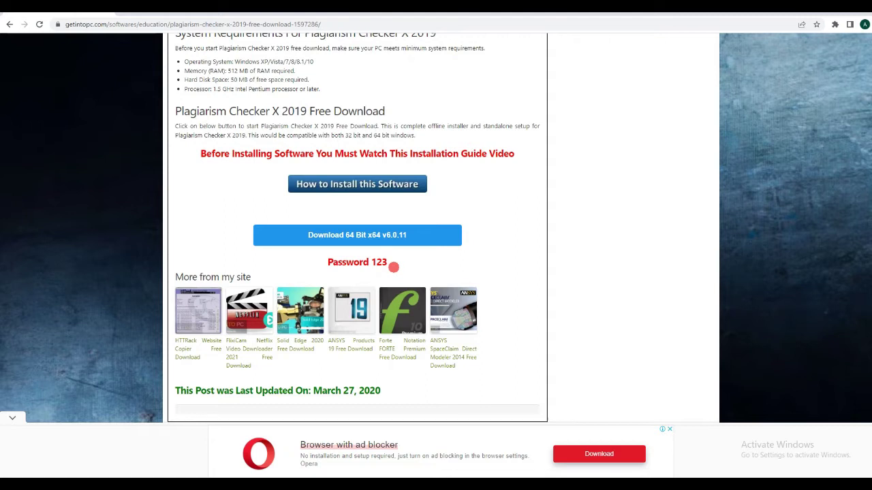
click(330, 239)
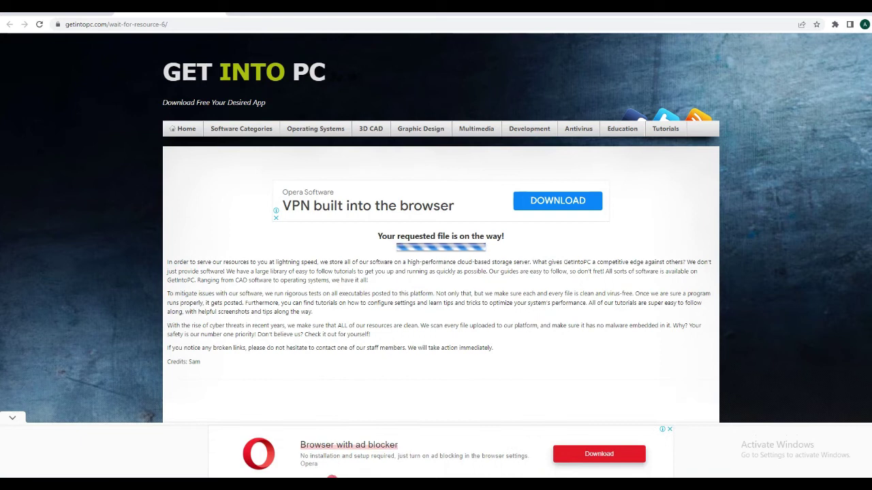
Step: Show the downloaded Plagiarism Checker X archive in its folder and extract it to a same-named folder, entering the archive password
mouse_move(332, 477)
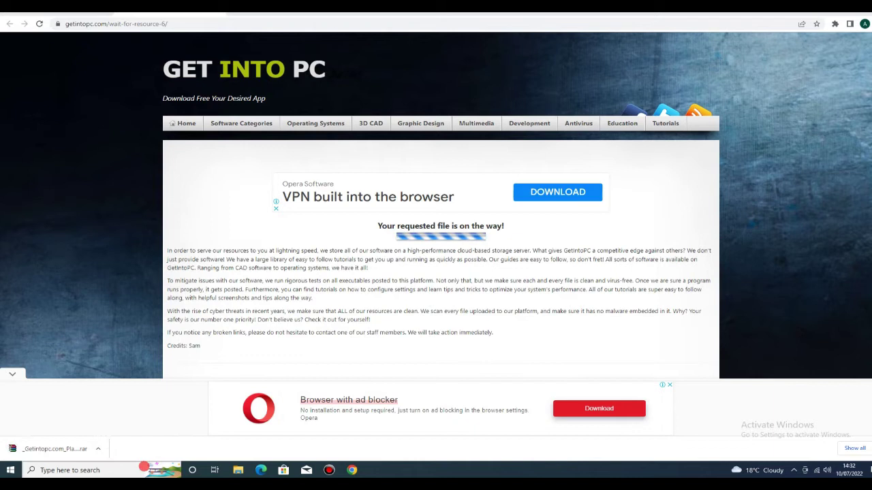
click(98, 448)
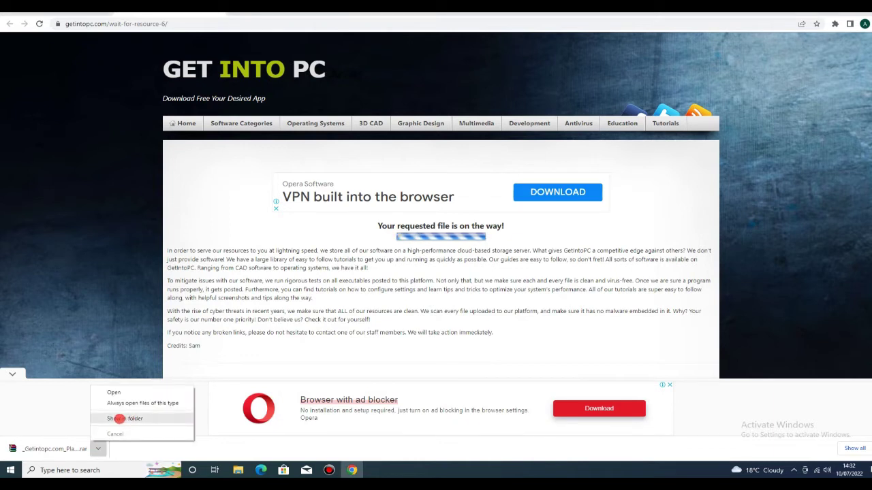
click(119, 418)
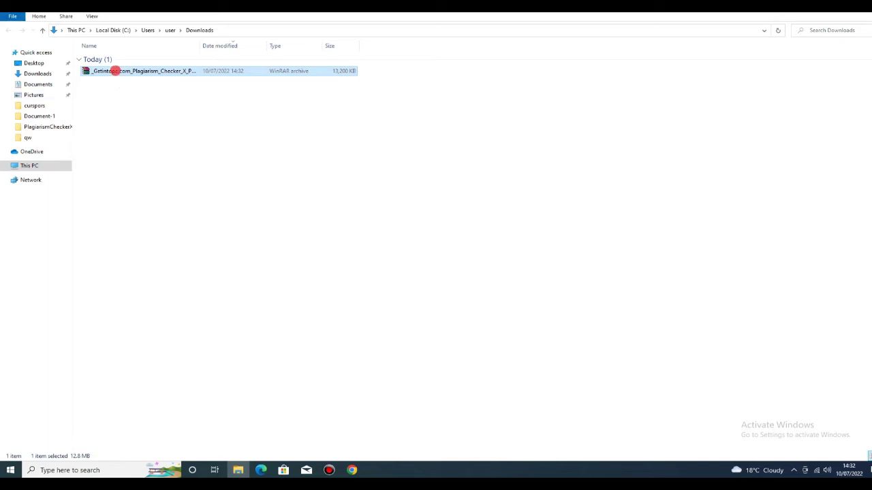
right_click(117, 71)
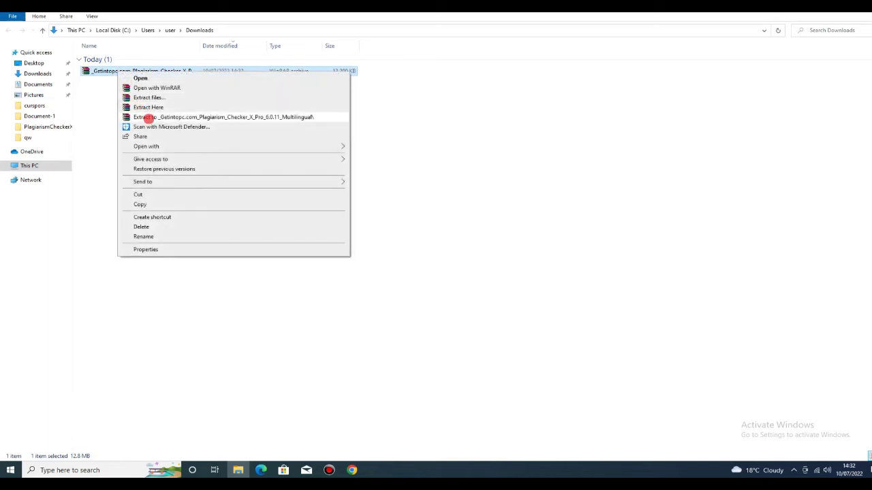
click(149, 117)
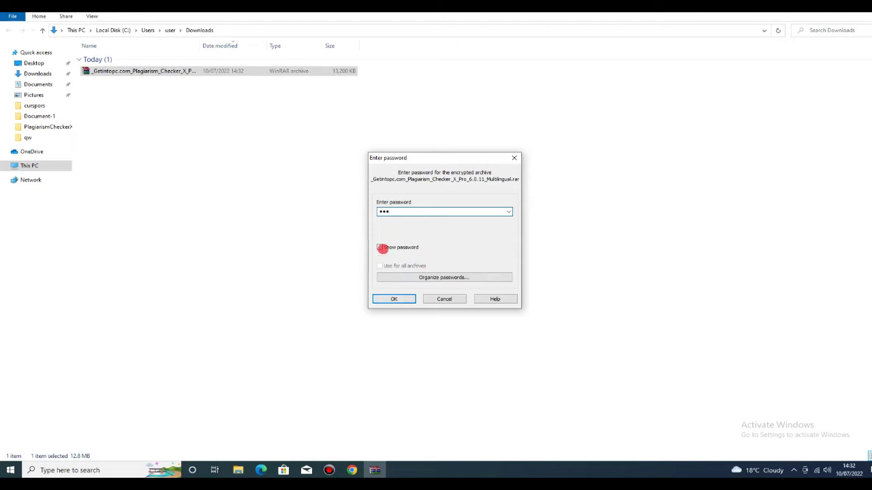
click(380, 247)
click(391, 298)
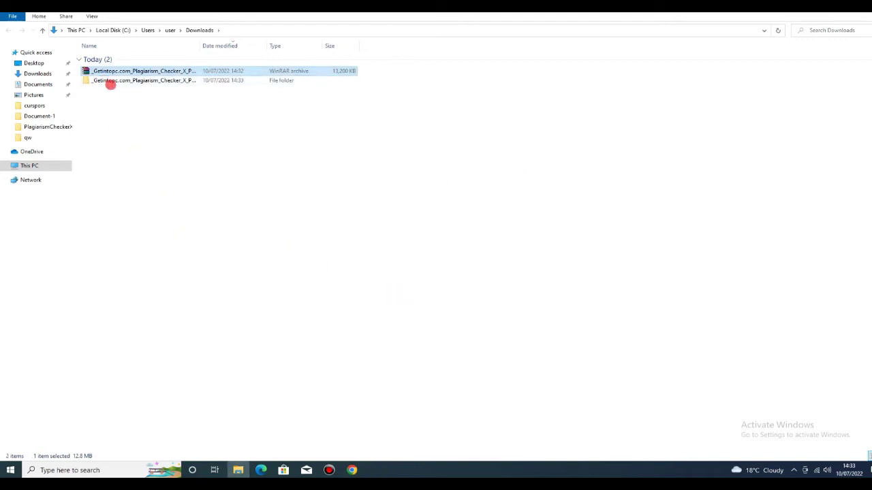
Step: Open the extracted Plagiarism_Checker_X_Pro_6.0.11_Multilingual folders down to the installer and run PlagiarismCheckerX_Setup as administrator
double_click(110, 82)
double_click(103, 60)
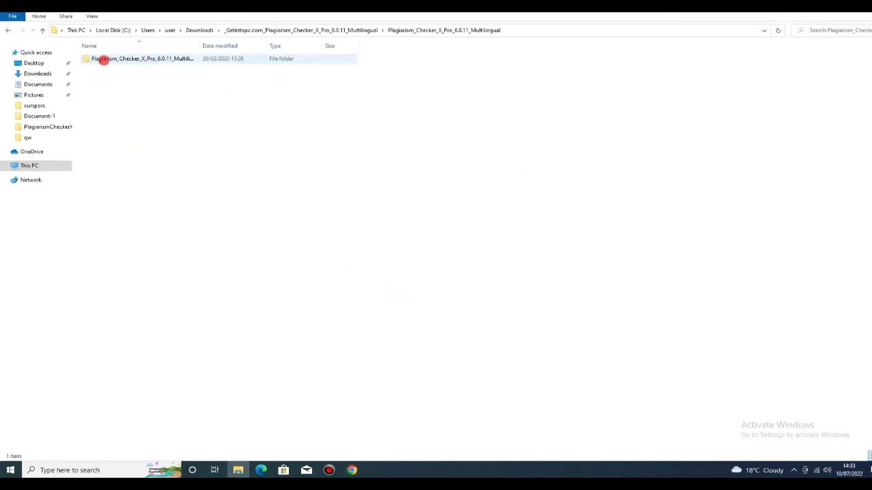
double_click(103, 60)
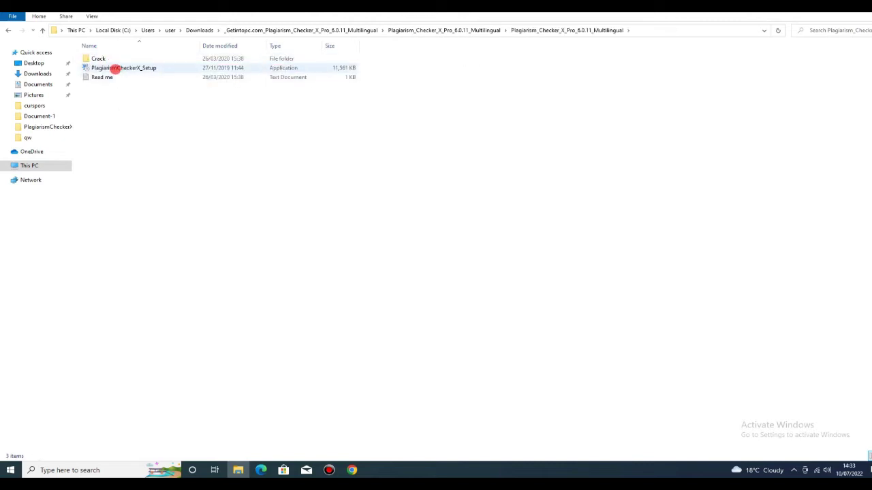
right_click(116, 68)
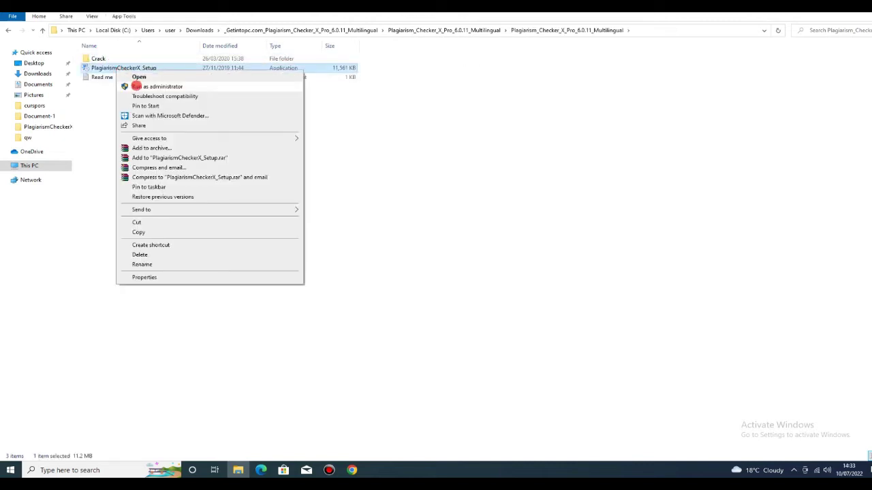
click(136, 86)
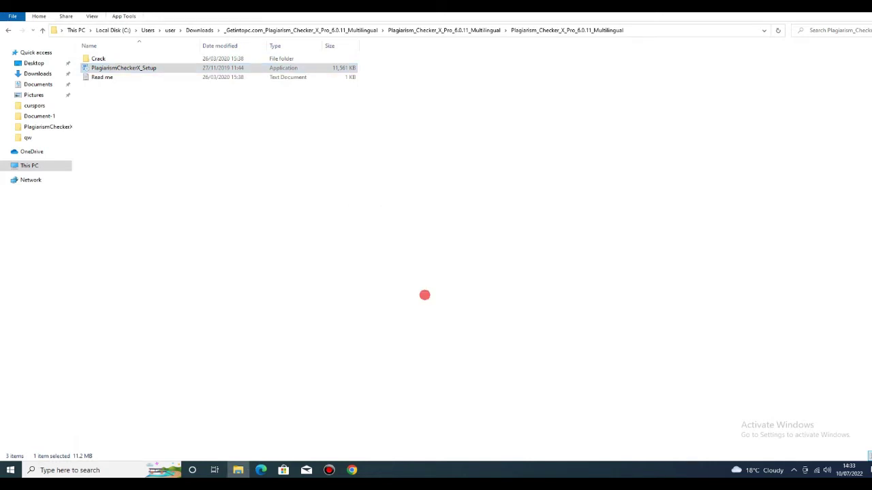
Step: Install Plagiarism Checker X with English (United States) as the setup language, keeping the default installation folder
click(491, 304)
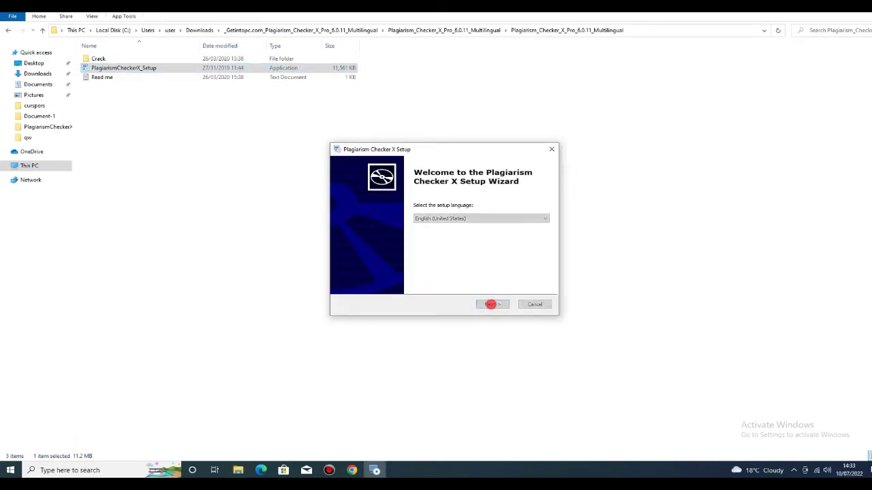
click(491, 304)
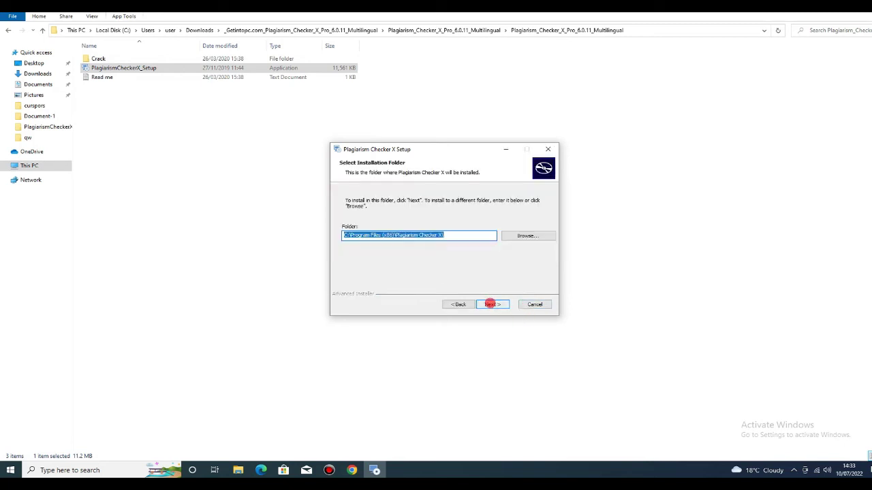
click(494, 306)
click(493, 304)
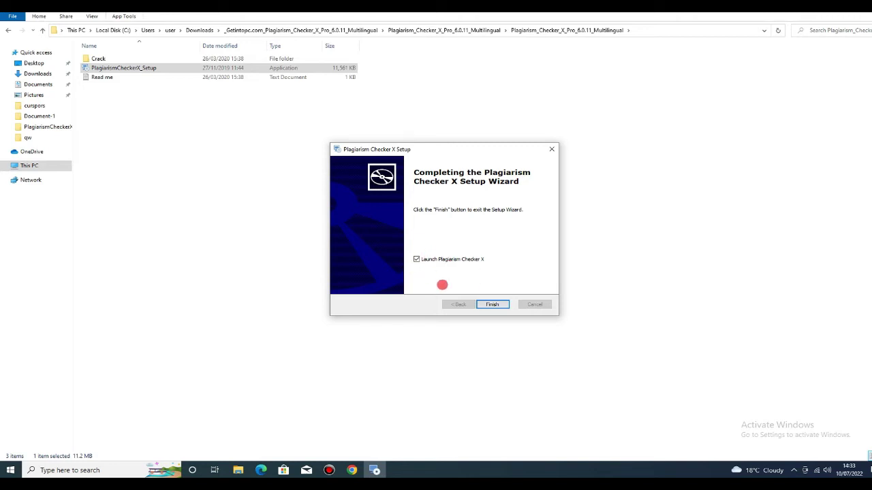
Step: Finish the setup with Plagiarism Checker X launched, continue with the free version and start analyzing the sample text
click(496, 306)
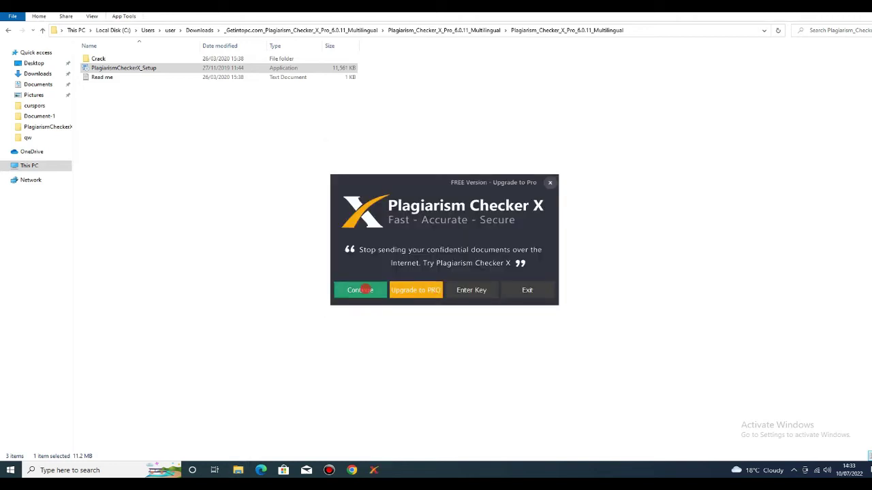
click(362, 290)
click(621, 363)
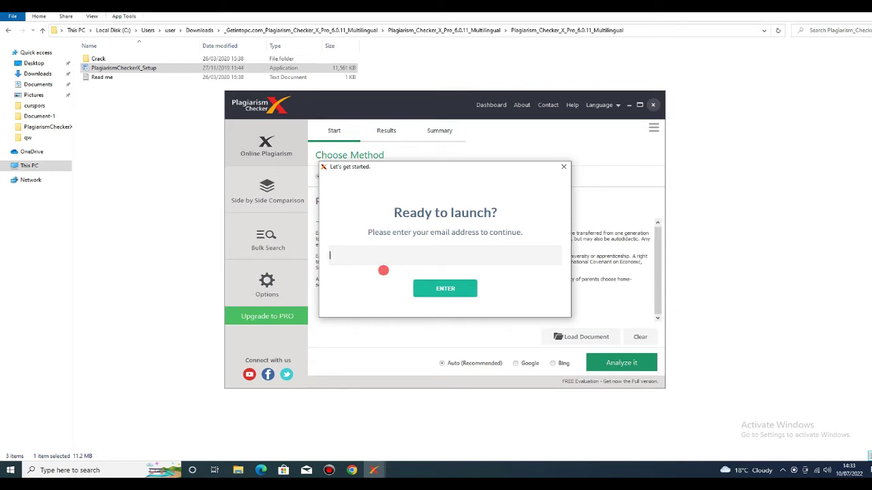
Step: Open the Word document of symbols from the desktop, dismiss the Office Activation Wizard and select the @ symbol
key(super+d)
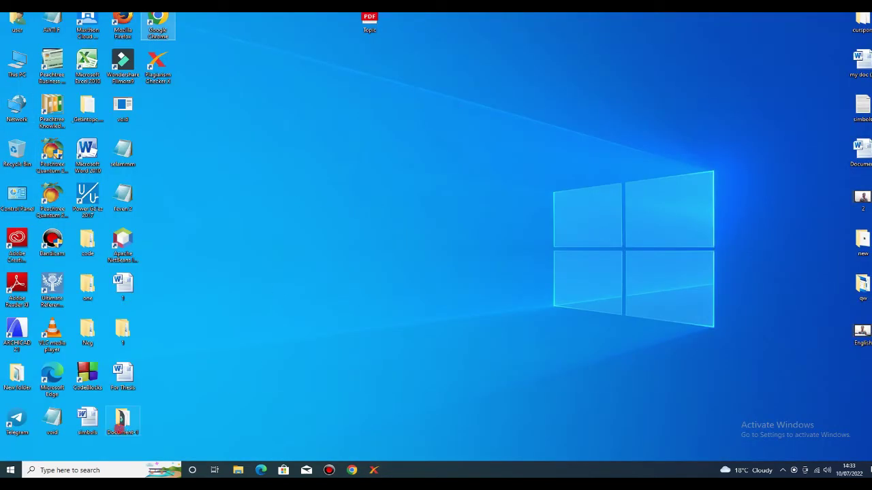
click(83, 421)
double_click(85, 420)
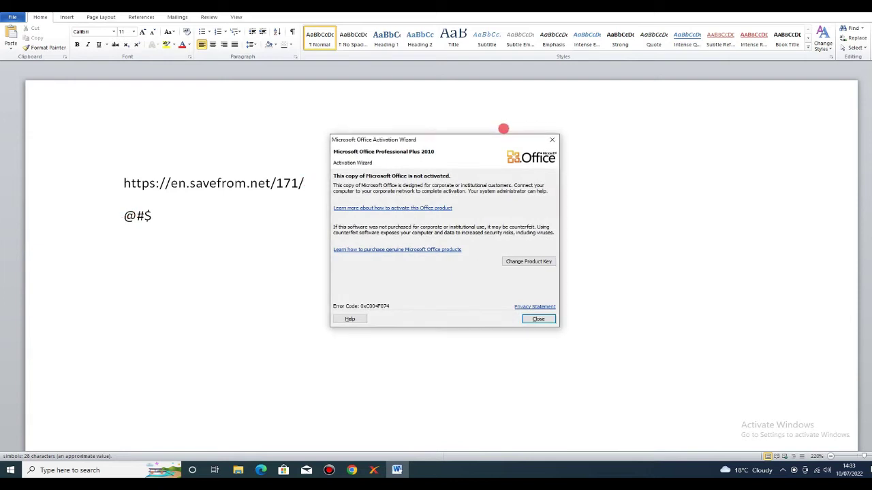
click(551, 140)
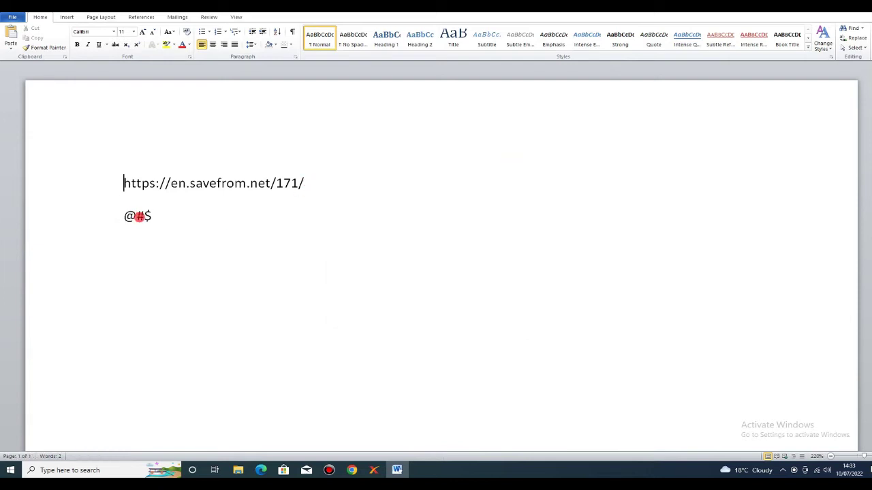
drag(138, 215, 121, 215)
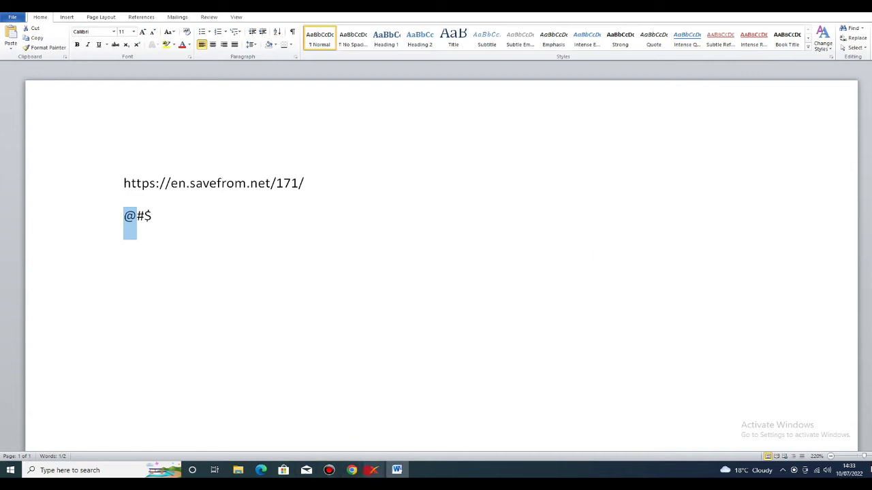
Step: Switch back to Plagiarism Checker X and submit the e-mail address in the launch prompt
click(373, 468)
click(403, 430)
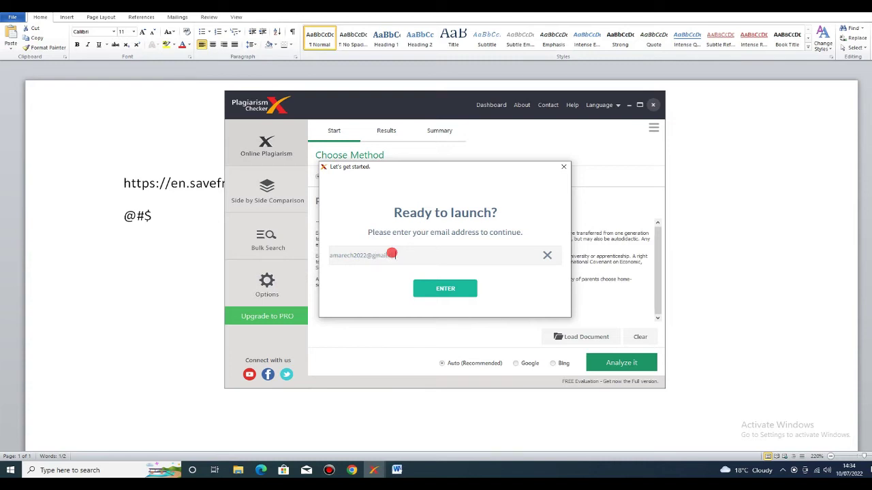
click(444, 287)
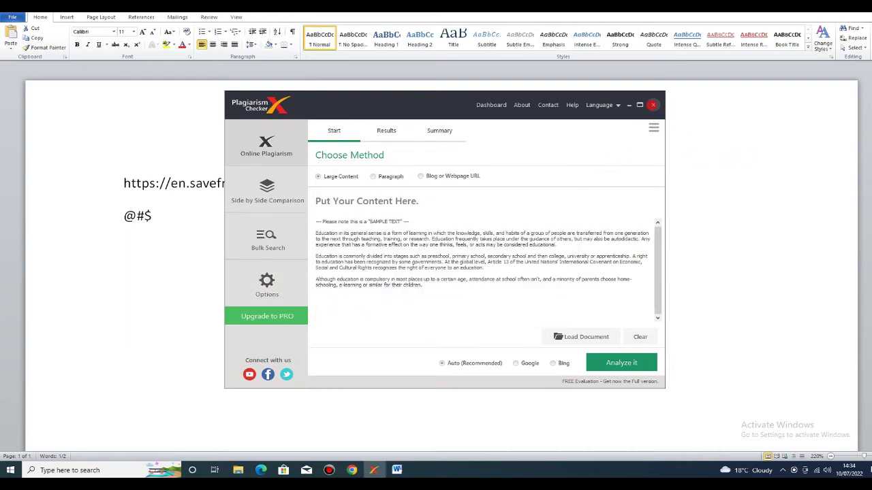
Step: Exit Plagiarism Checker X and close the Word document of symbols
click(652, 105)
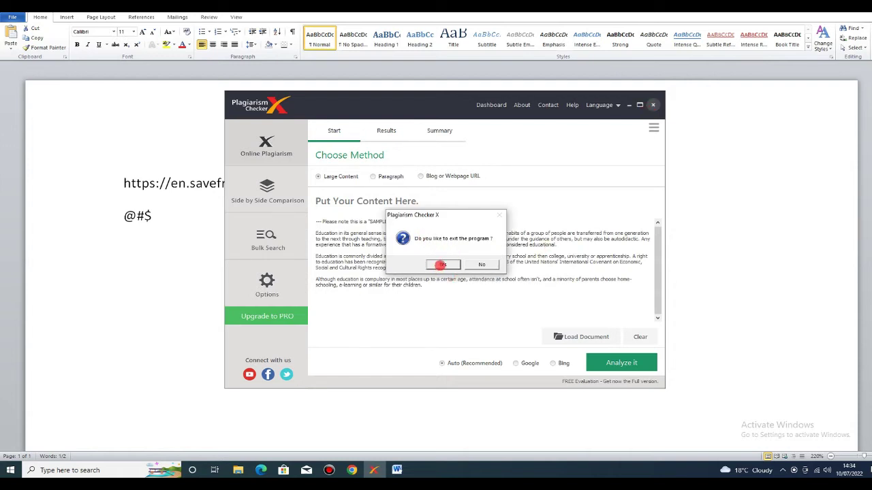
click(441, 265)
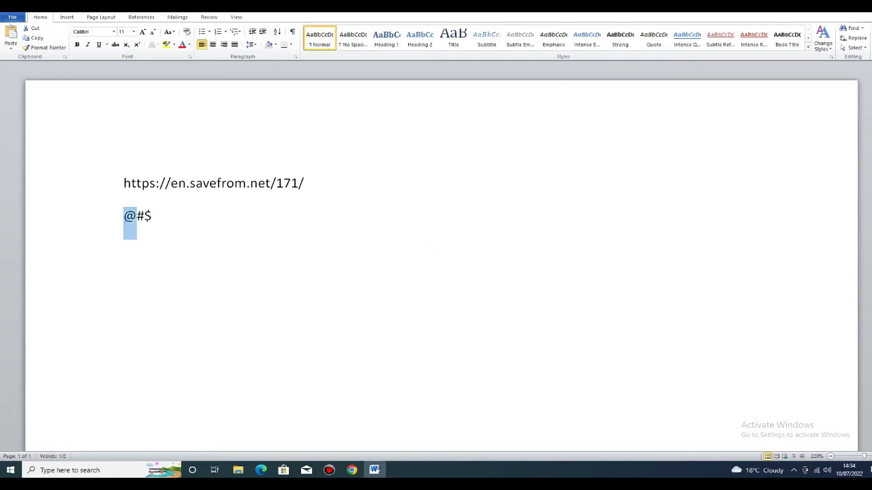
click(424, 242)
key(alt+F4)
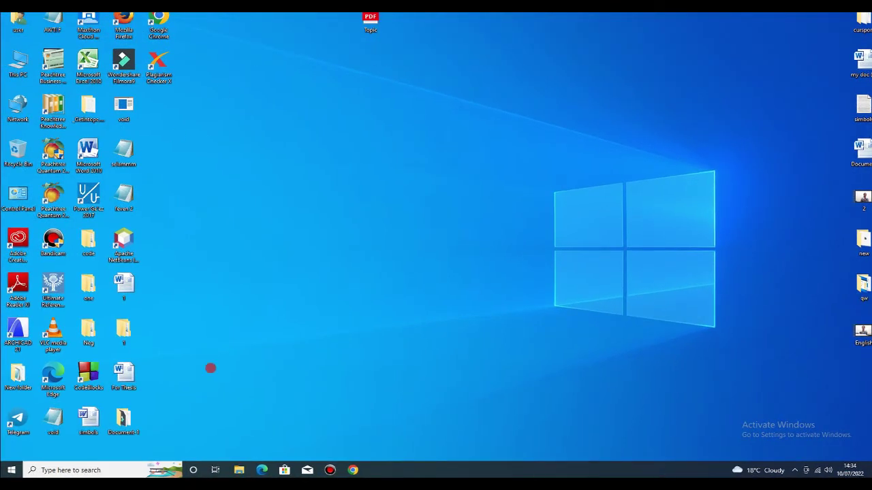
Step: Return to the desktop and move the Plagiarism Checker X shortcut to an empty area away from the other icons
click(239, 470)
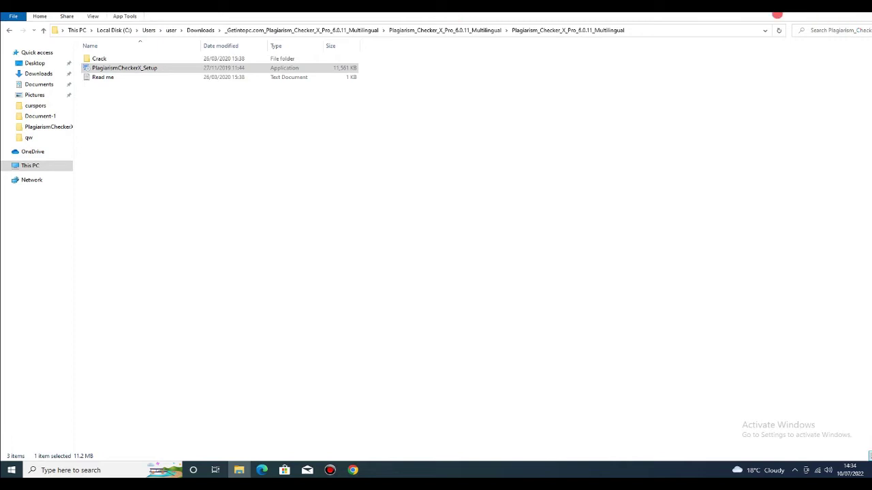
key(super+d)
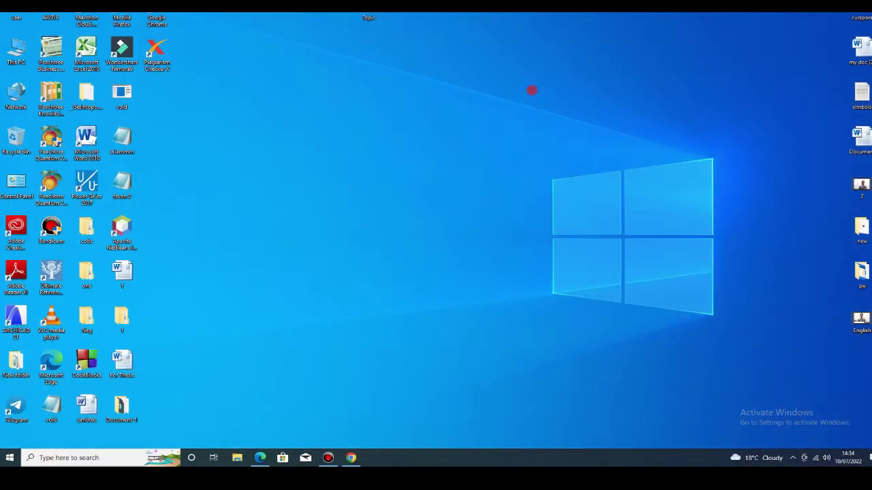
drag(158, 53, 228, 96)
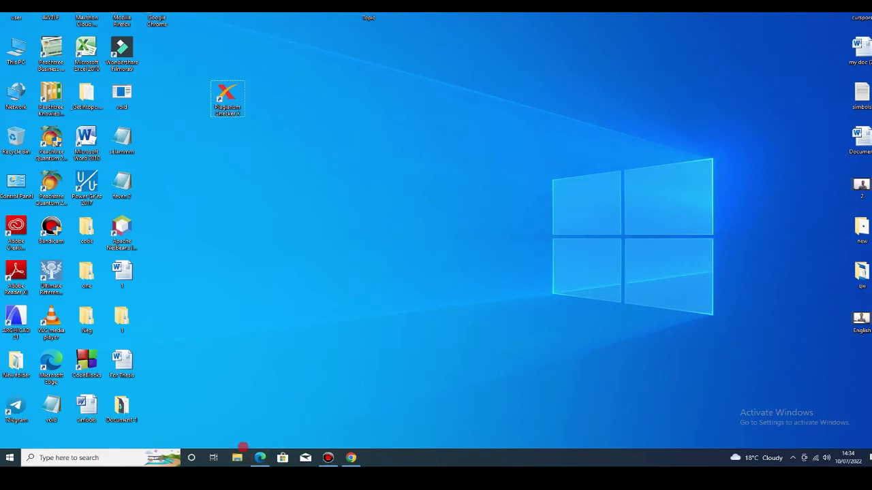
Step: Open the Crack folder inside the extracted download in Downloads and copy the Plagiarism Checker X application
click(237, 457)
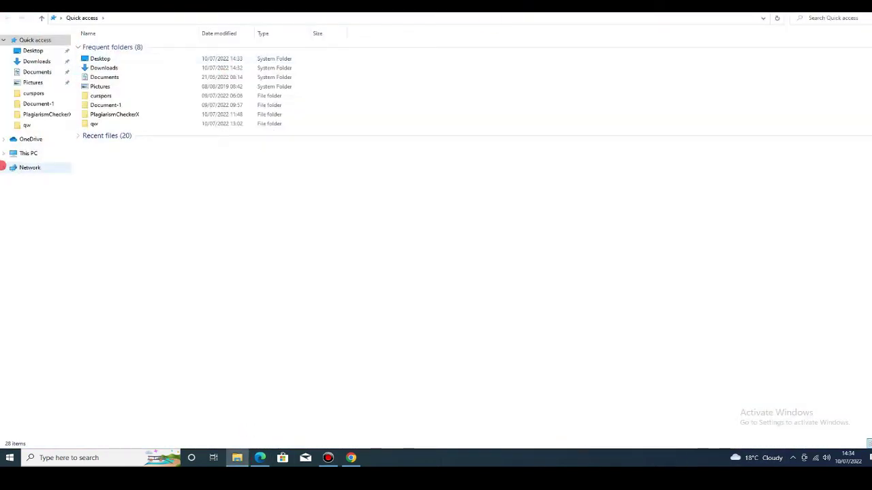
click(37, 60)
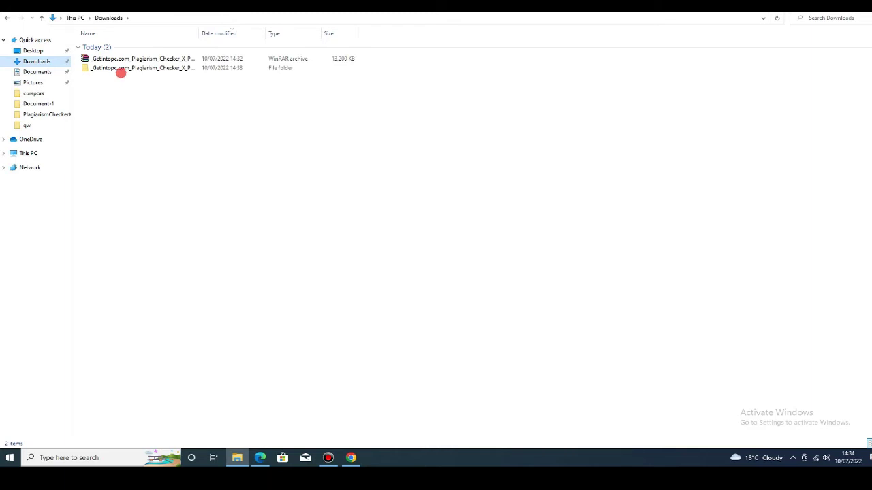
double_click(119, 68)
double_click(95, 45)
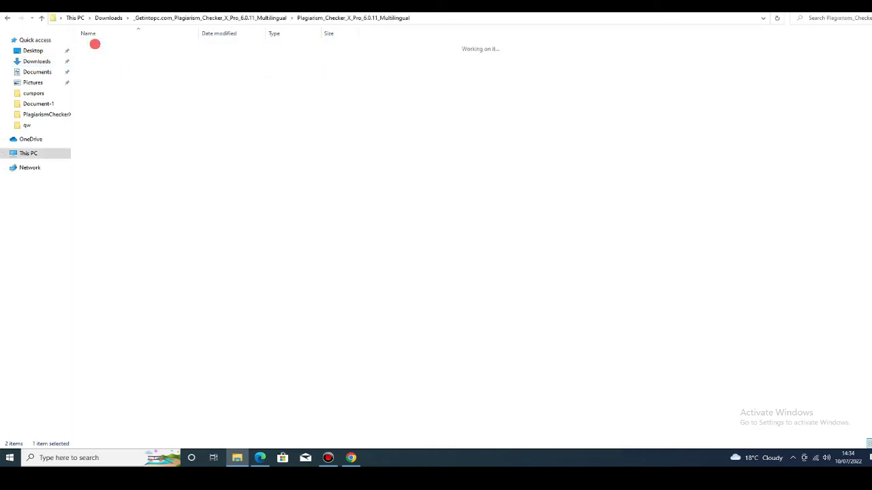
click(118, 47)
double_click(118, 46)
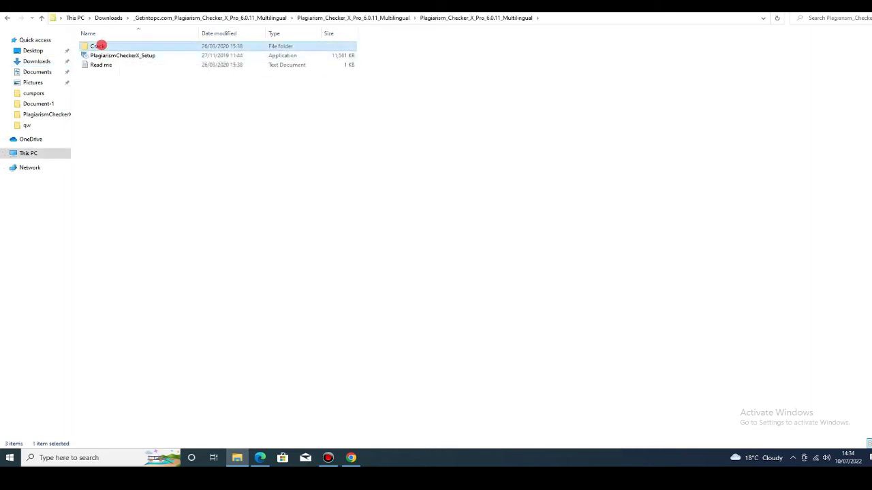
double_click(102, 45)
right_click(110, 49)
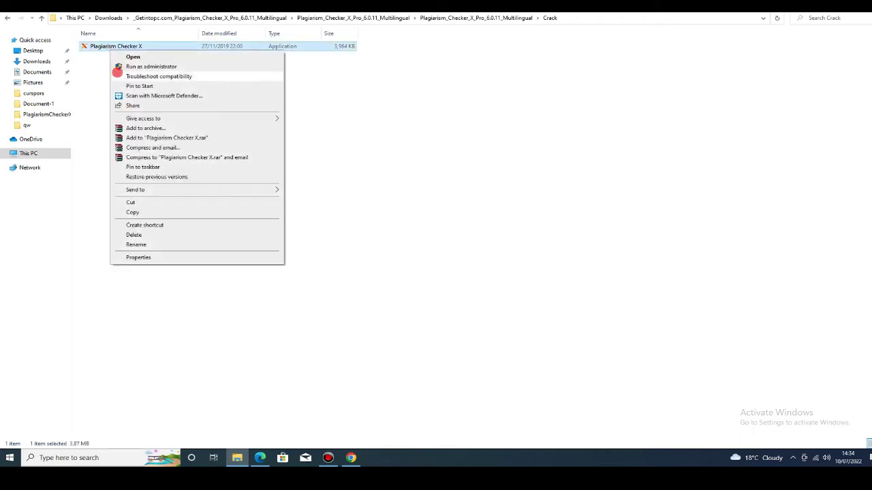
click(132, 213)
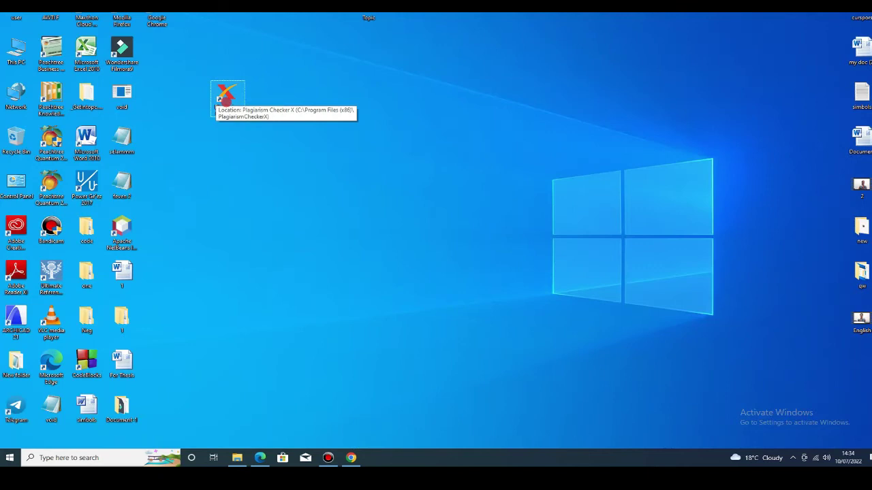
Step: Paste the copied application into the Plagiarism Checker X shortcut's file location, replacing the existing file with administrator permission, and return to the desktop
right_click(226, 102)
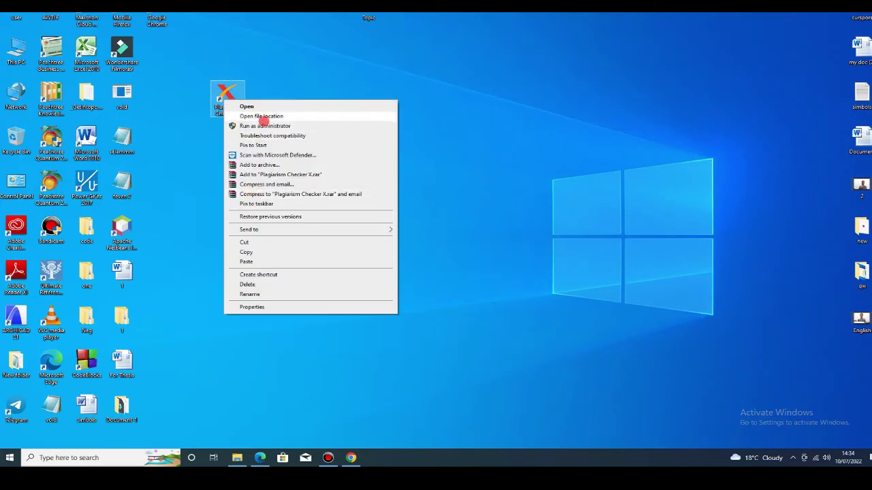
click(261, 116)
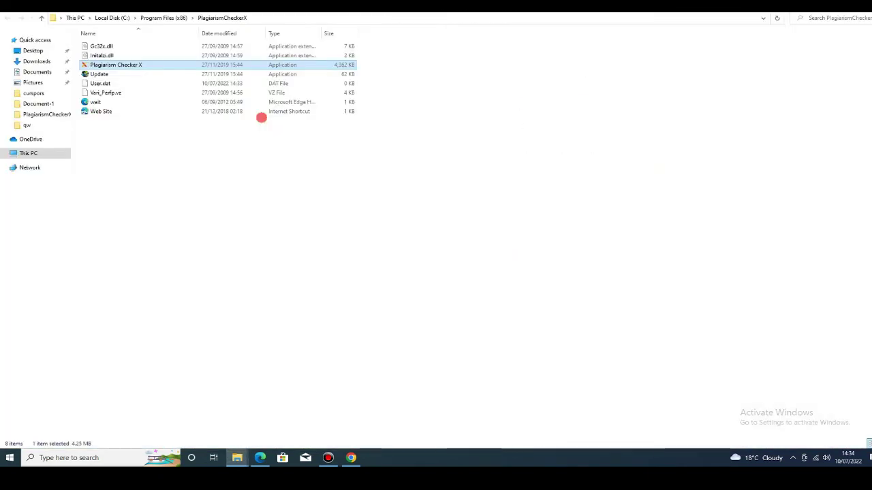
click(210, 182)
right_click(210, 182)
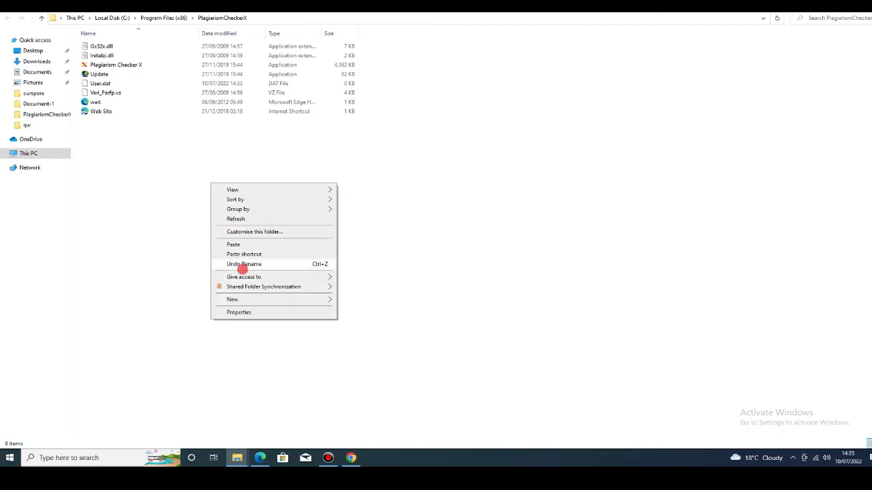
click(233, 245)
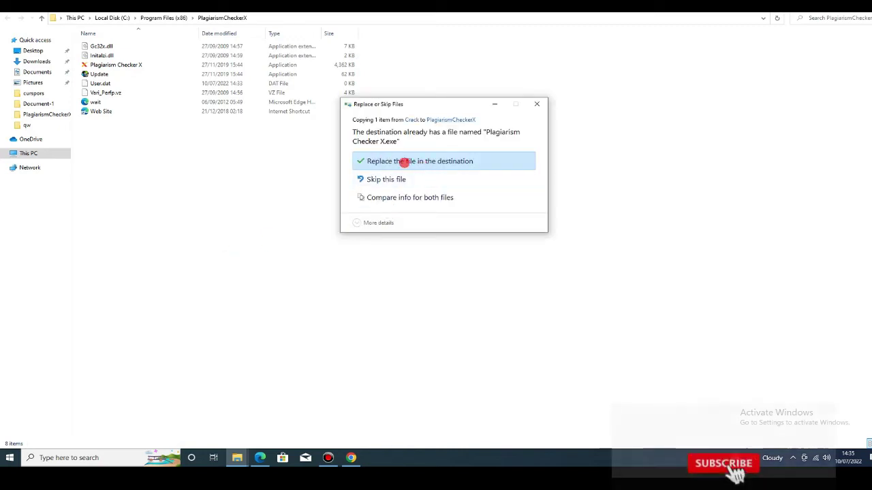
click(404, 162)
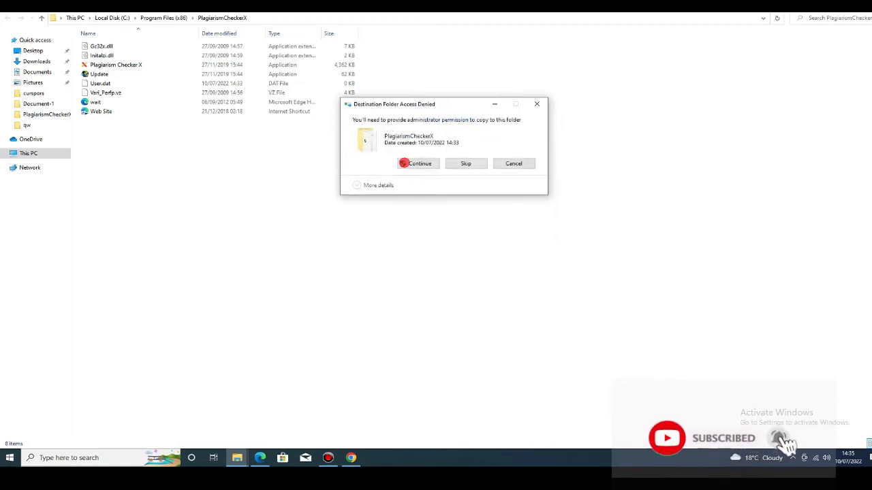
click(416, 164)
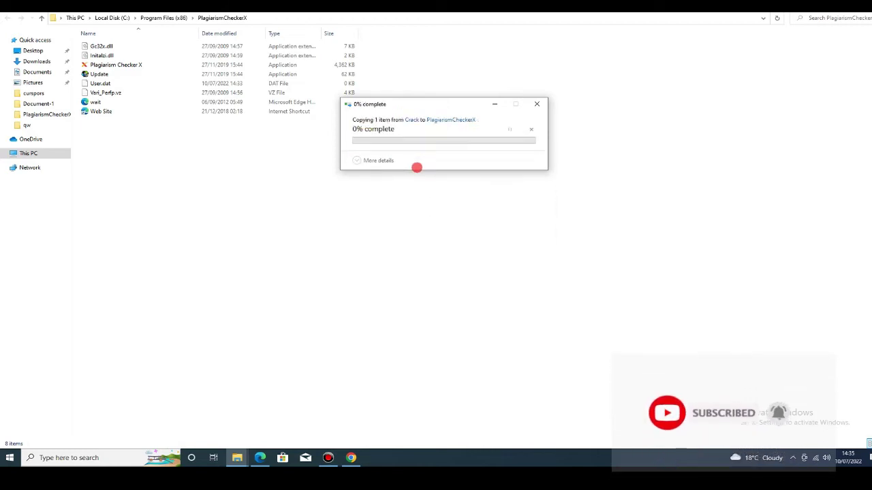
click(395, 165)
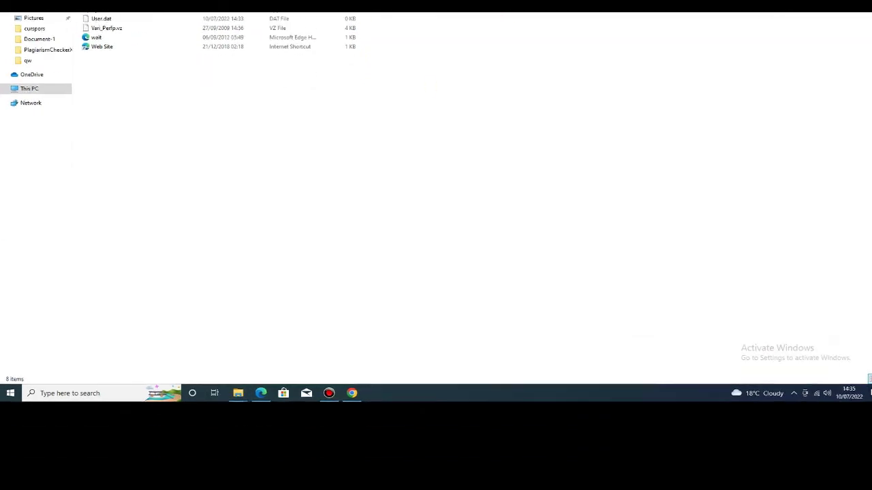
key(super+d)
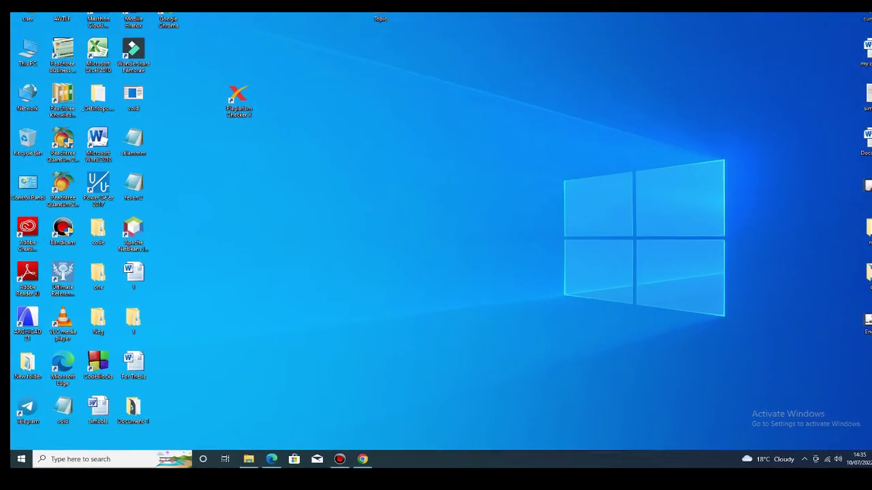
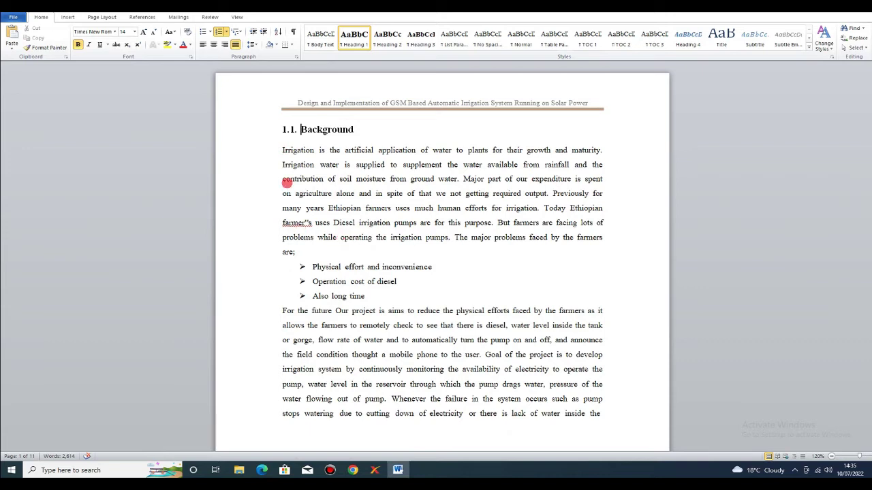
Step: Copy the opening text under the 1.1. Background heading of the Word document, ending at "irrigation pumps."
drag(281, 150, 446, 233)
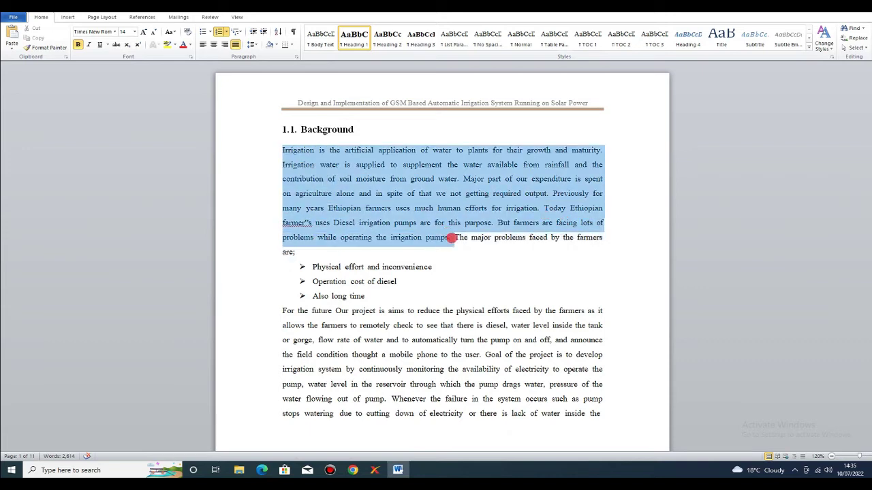
right_click(391, 189)
click(412, 198)
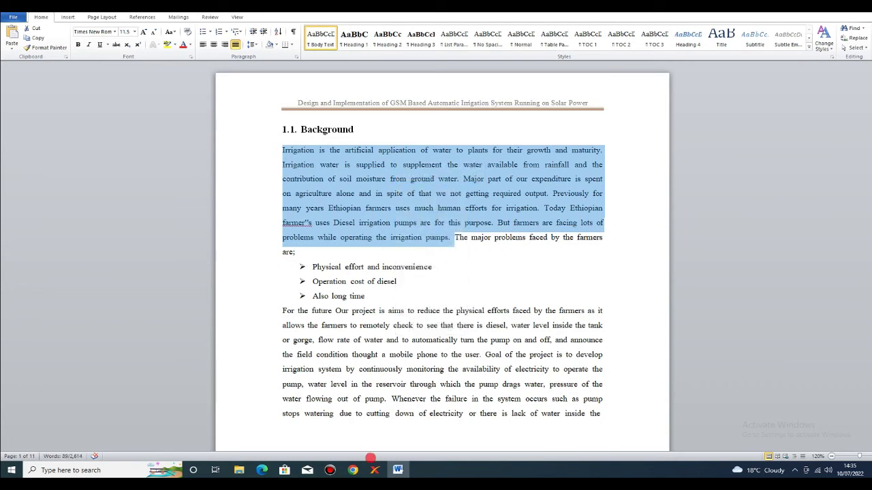
Step: Switch to Plagiarism Checker X, replace the sample text in the Online Plagiarism check with the copied paragraph and analyze it
click(373, 469)
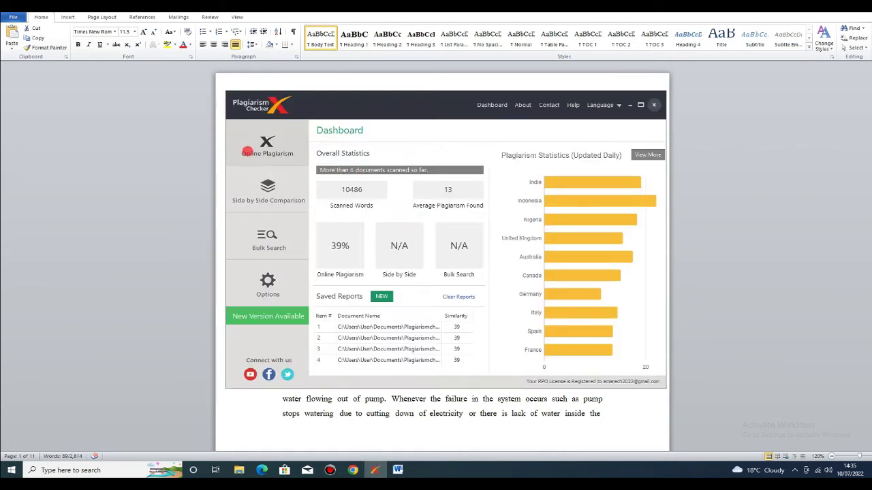
click(247, 155)
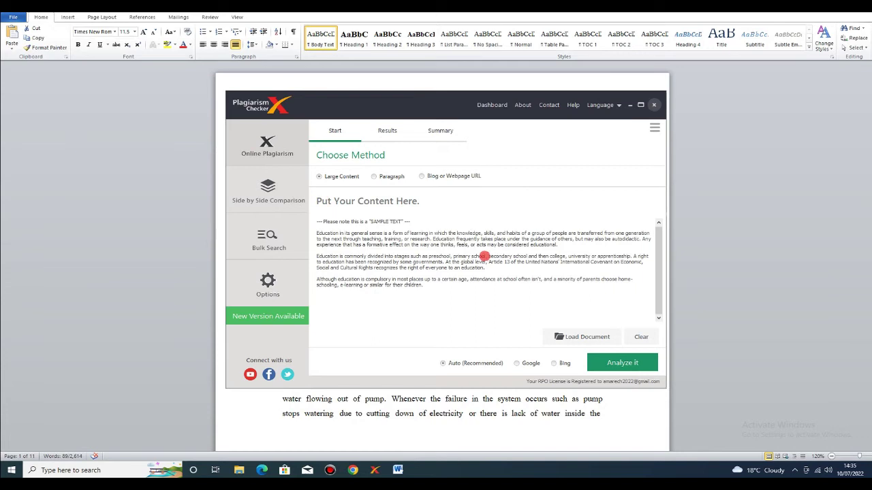
key(ctrl+a)
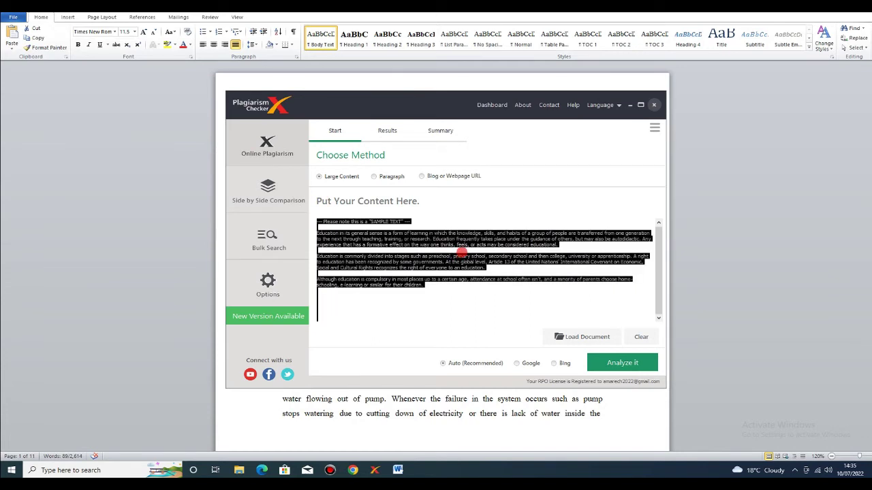
key(BackSpace)
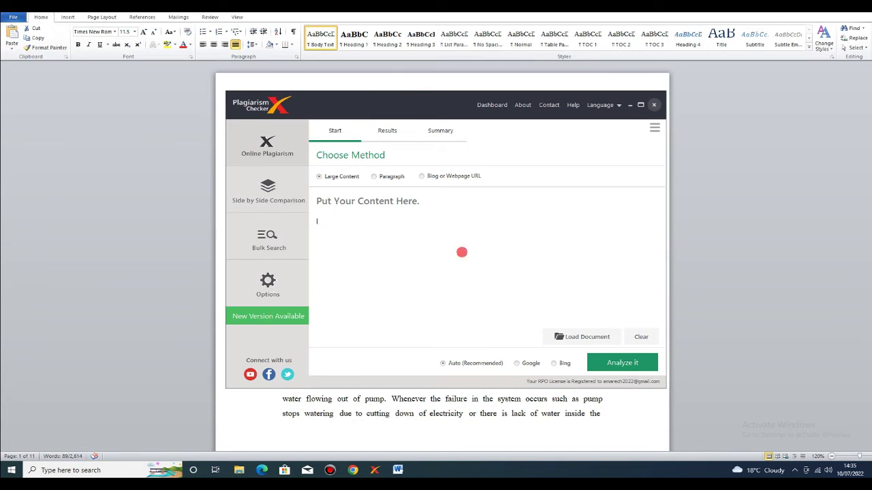
key(ctrl+v)
click(615, 362)
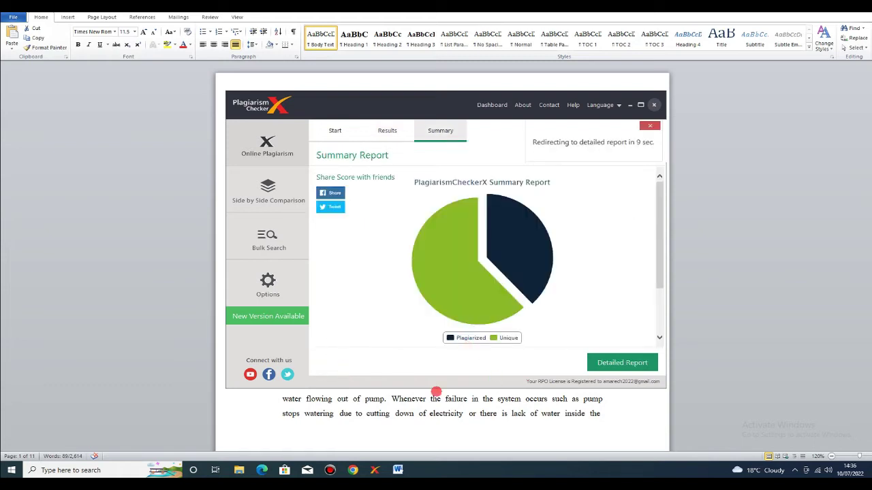
Step: Examine the plagiarized and unique shares in the summary chart, and the highlighted sentences and sources in the detailed report
mouse_move(461, 286)
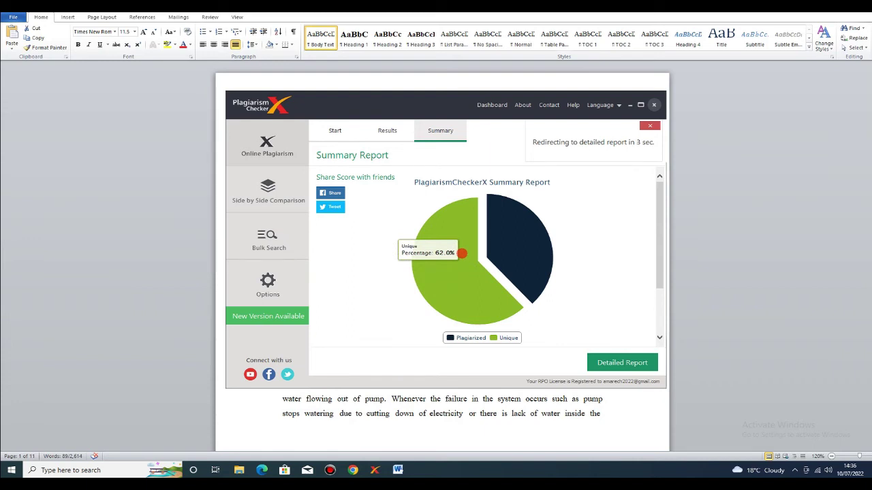
mouse_move(502, 248)
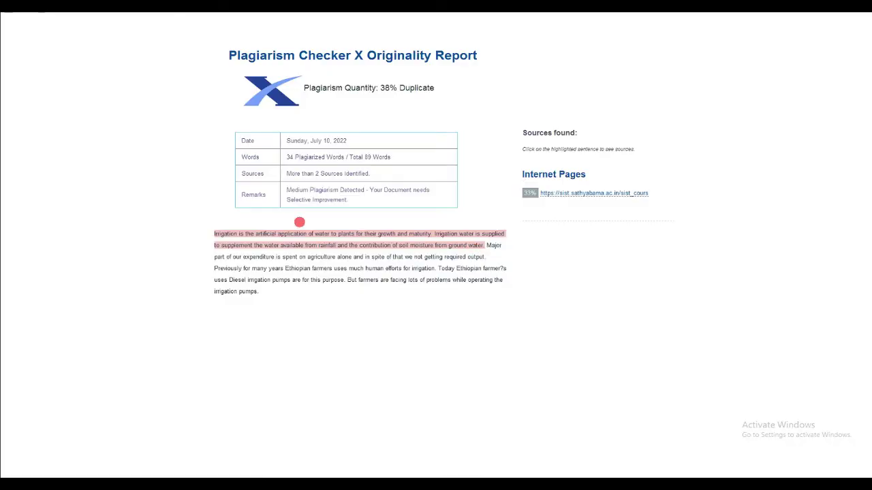
mouse_move(438, 258)
click(239, 231)
click(729, 261)
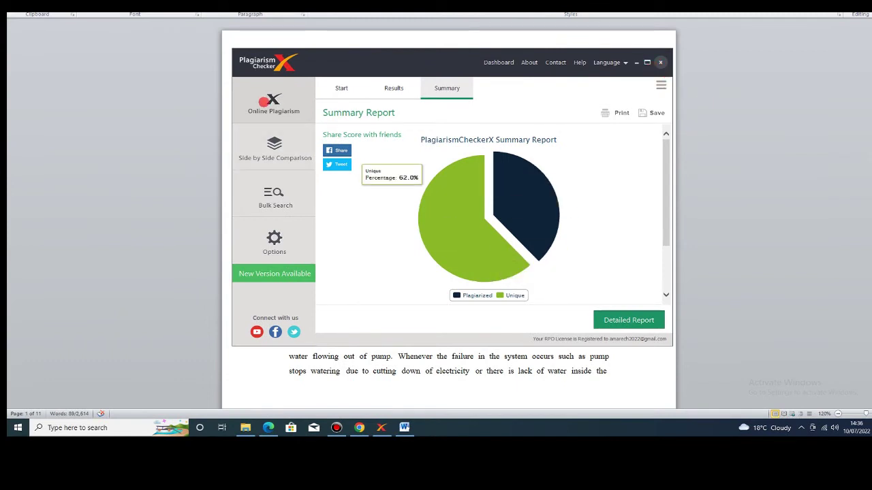
Step: Clear the pasted paragraph from the Online Plagiarism check and load the Word file named Document from the Desktop
click(341, 88)
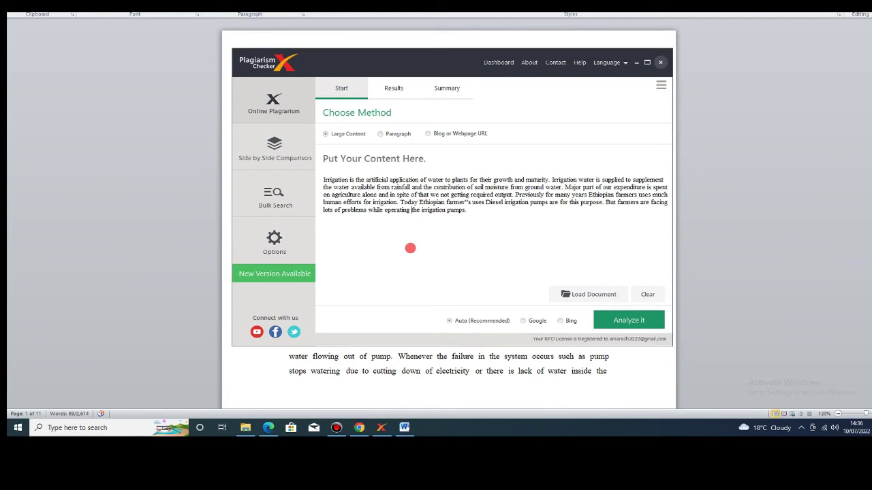
click(405, 252)
key(ctrl+a)
key(Delete)
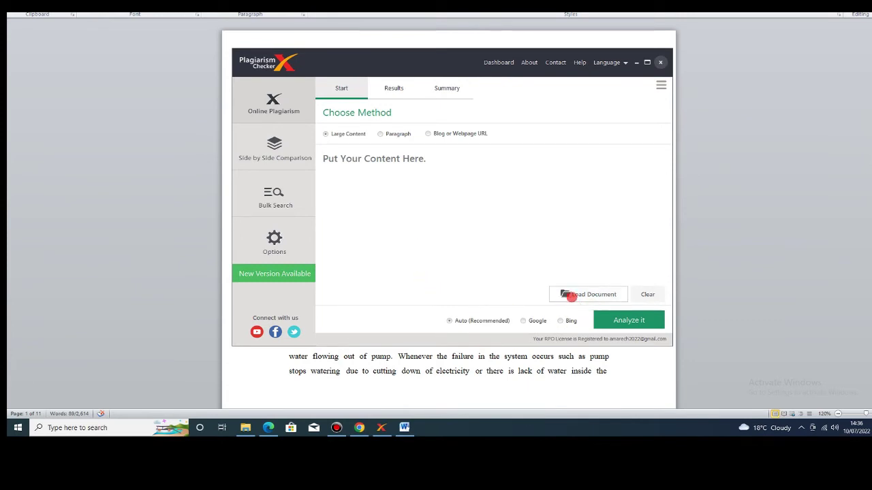
click(577, 295)
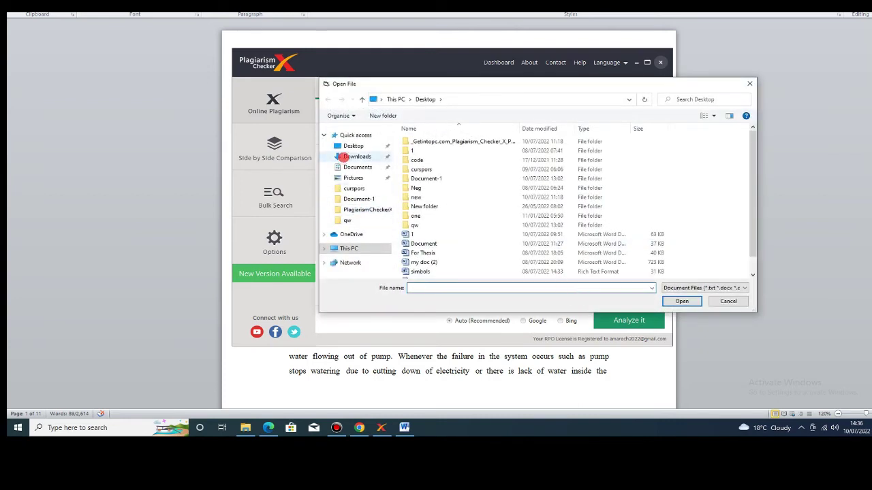
click(350, 146)
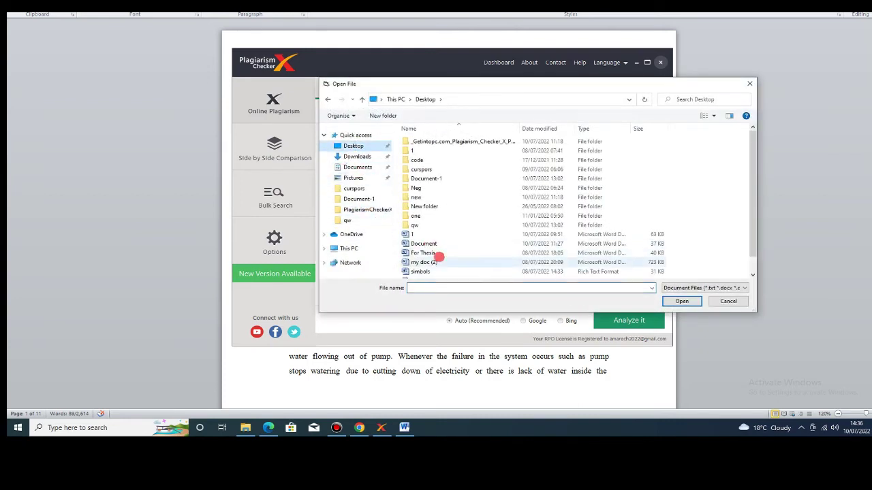
click(428, 244)
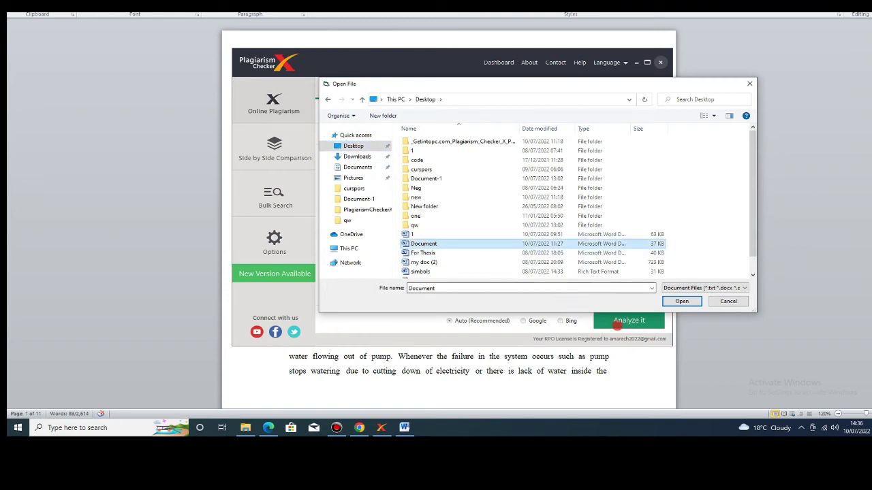
click(681, 301)
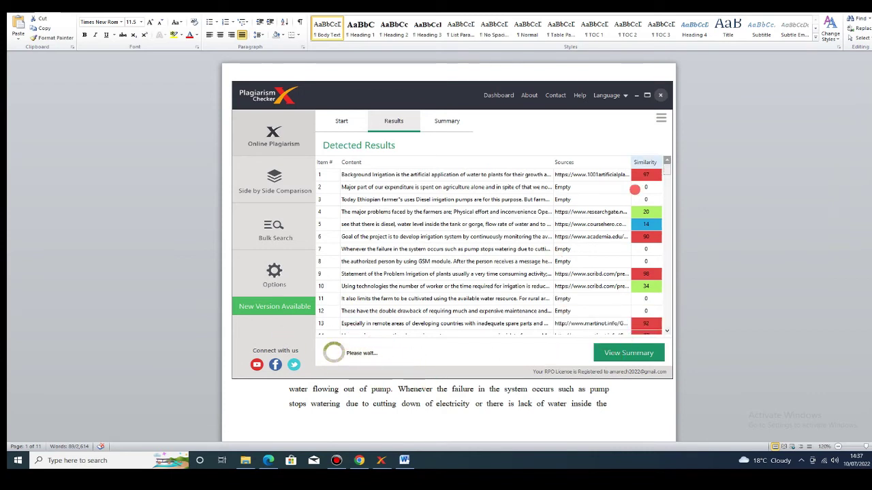
Step: Examine the similarity scores in the detected results, and the duplicate passages with their sources in the originality report
drag(667, 168, 658, 188)
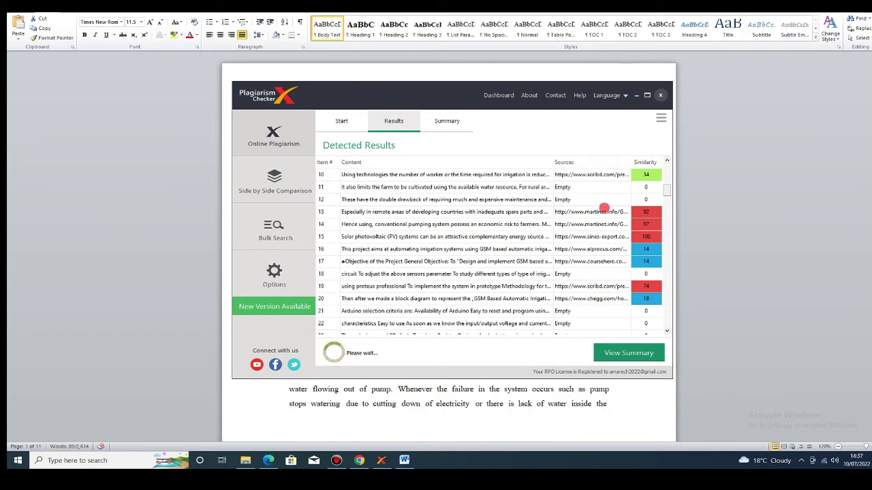
scroll(640, 211, down, 2)
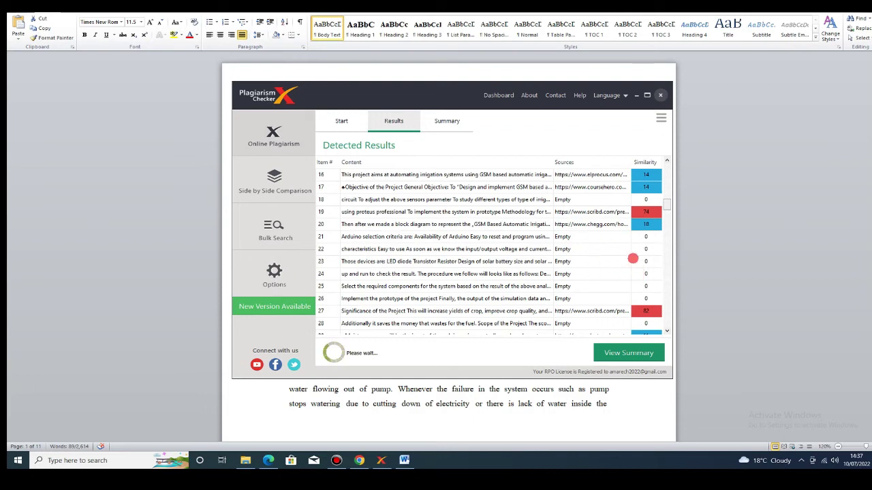
scroll(622, 296, down, 1)
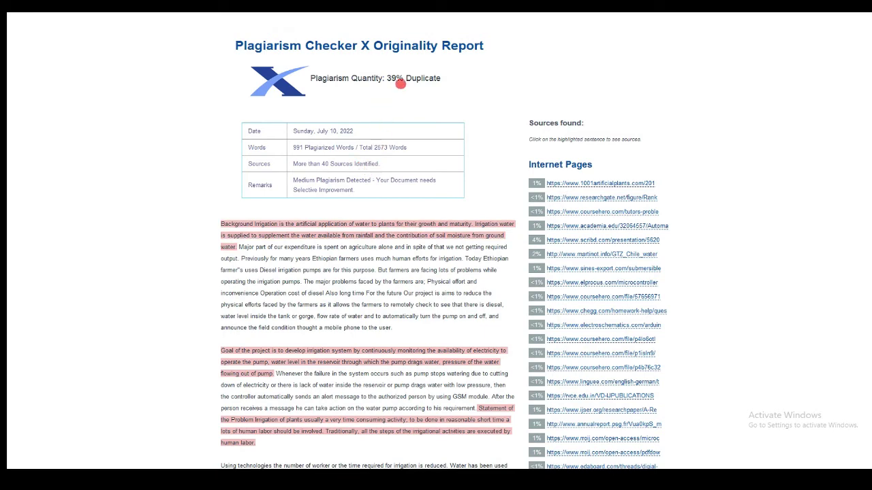
scroll(383, 136, down, 20)
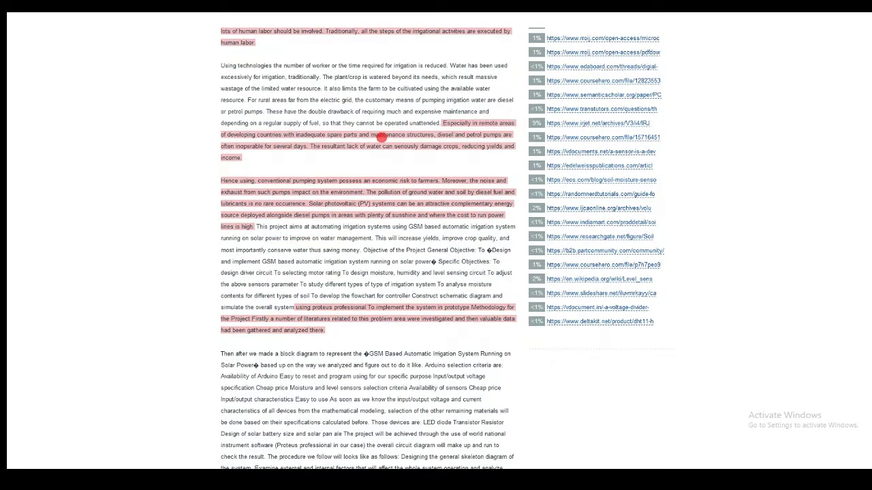
scroll(383, 136, up, 15)
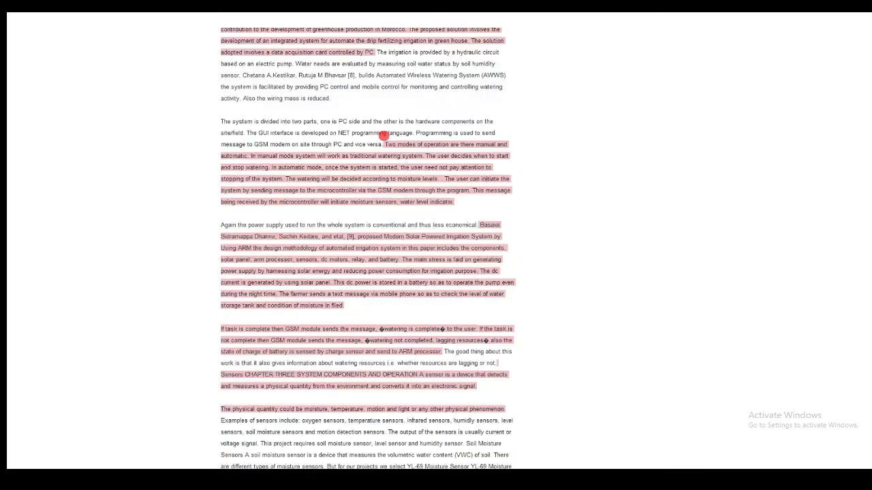
scroll(286, 85, up, 2)
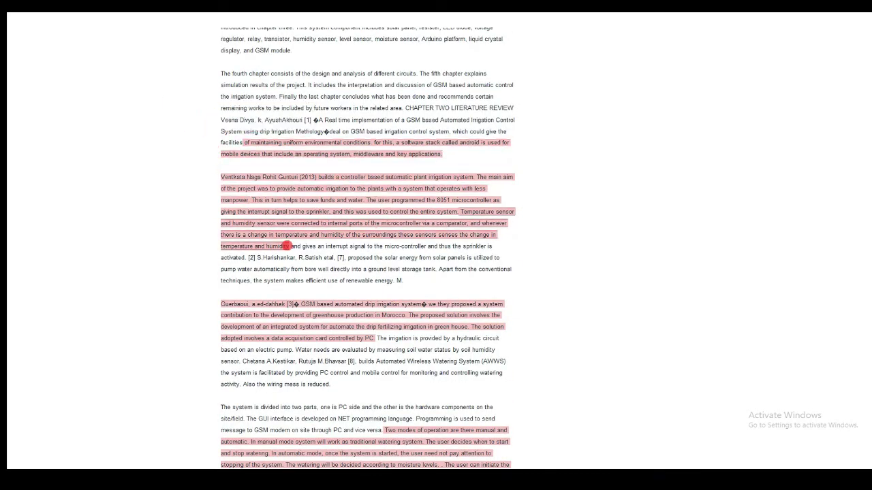
mouse_move(364, 223)
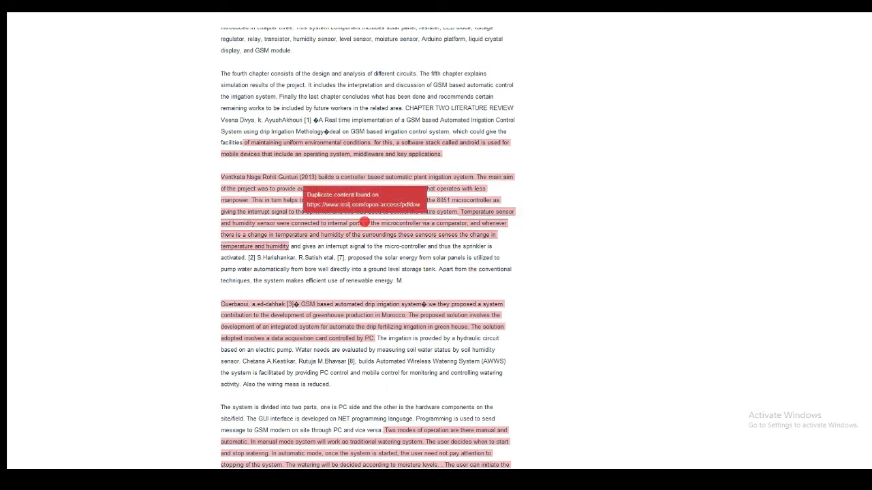
mouse_move(335, 211)
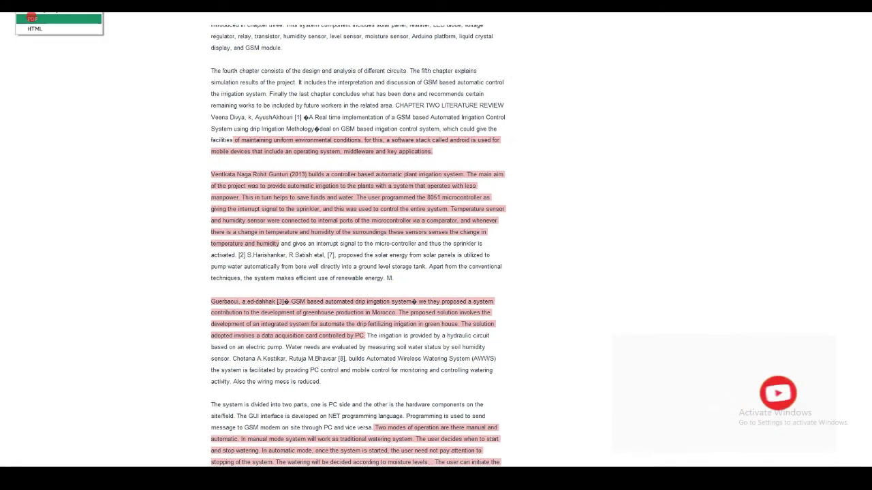
Step: Export the originality report as a PDF to the Desktop under the name PCX - Report
click(34, 18)
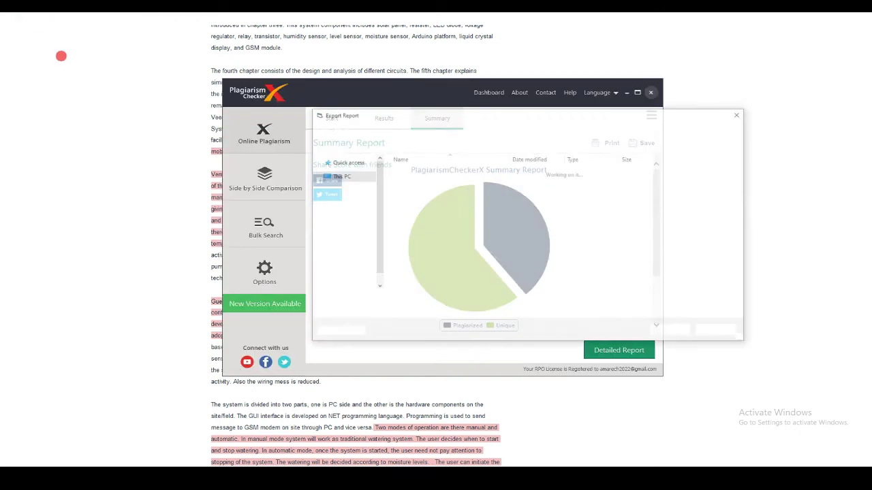
click(339, 176)
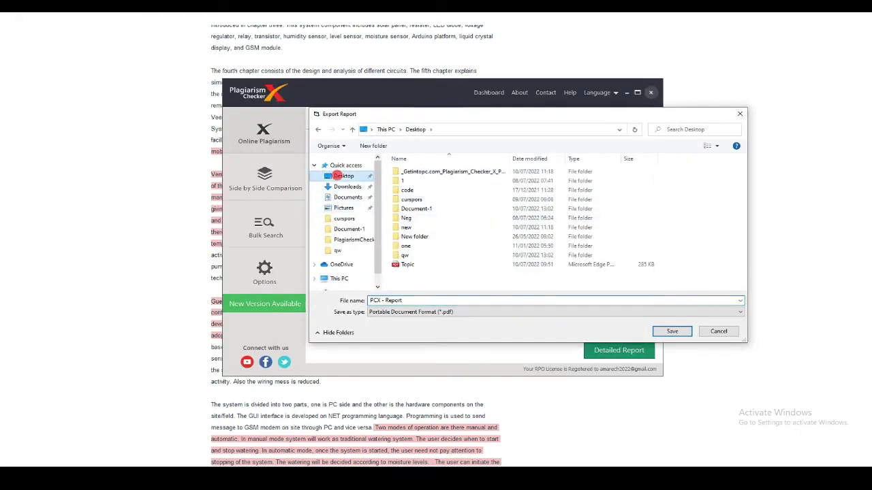
click(670, 331)
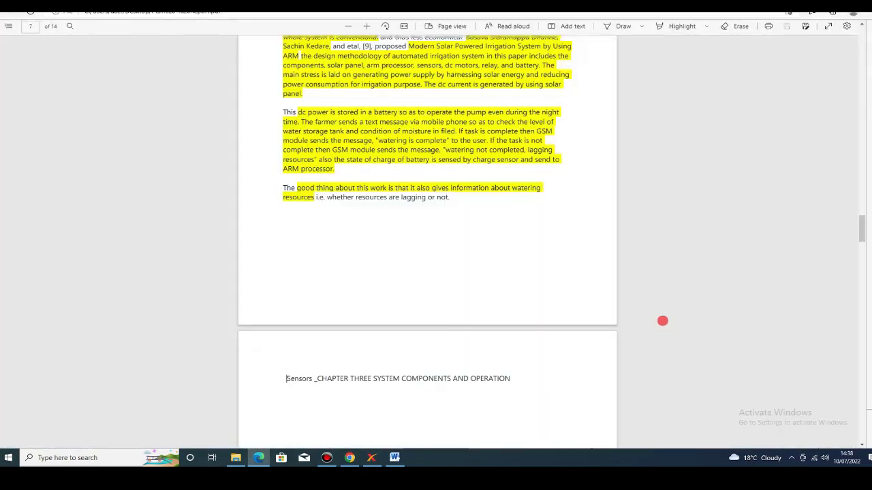
Step: Examine the similarity score, word statistics and highlighted passages on the first page of the exported PDF report
scroll(427, 235, up, 20)
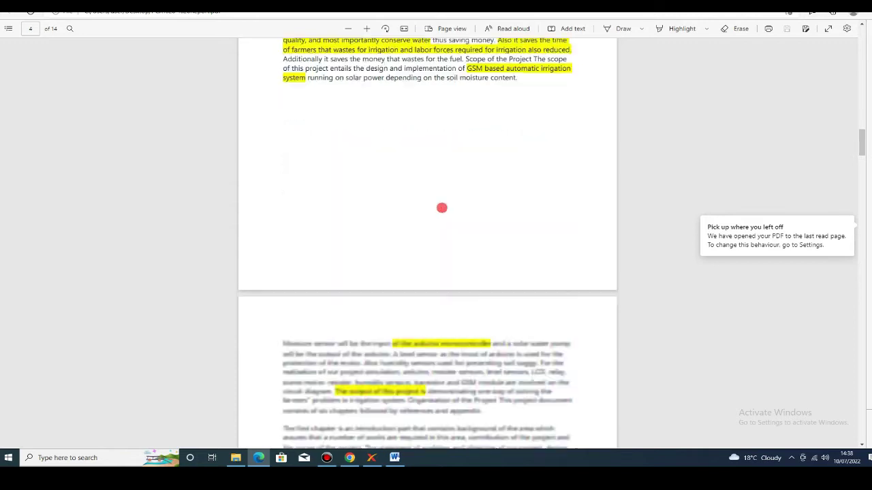
scroll(442, 204, up, 10)
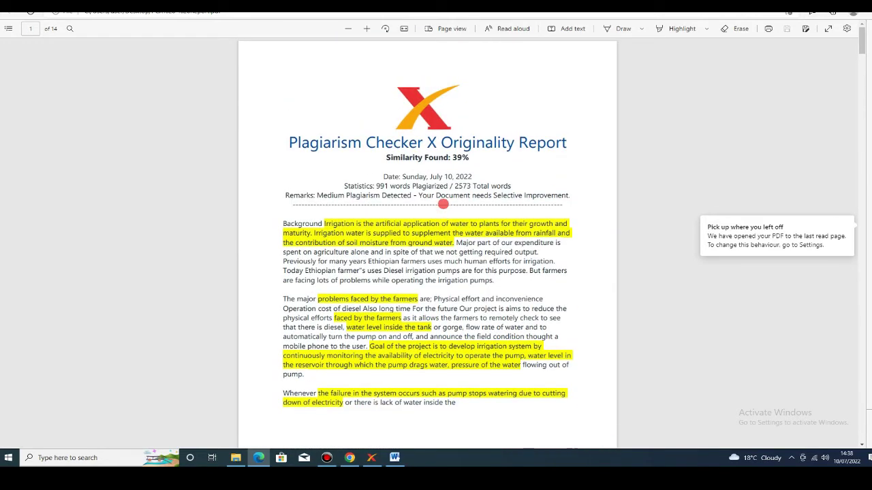
drag(471, 158, 279, 149)
scroll(425, 290, down, 3)
scroll(397, 254, up, 2)
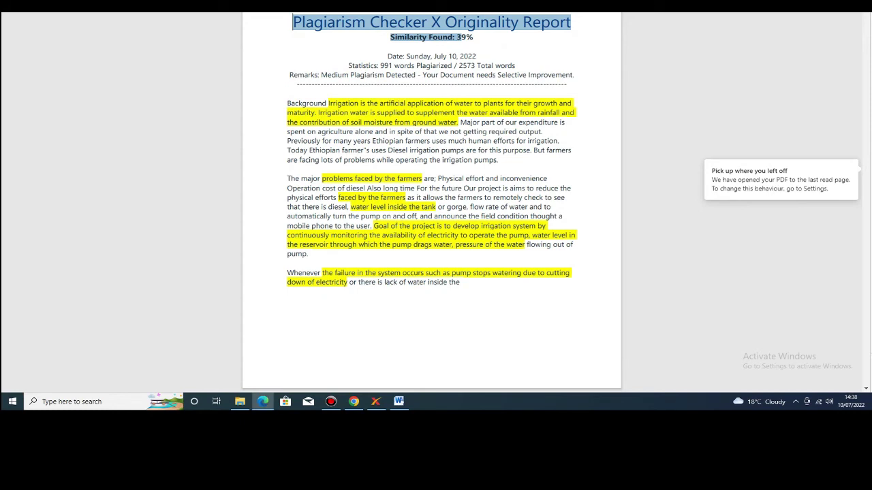
Step: Search the web for Google in Edge and open the Google homepage from the results
click(263, 401)
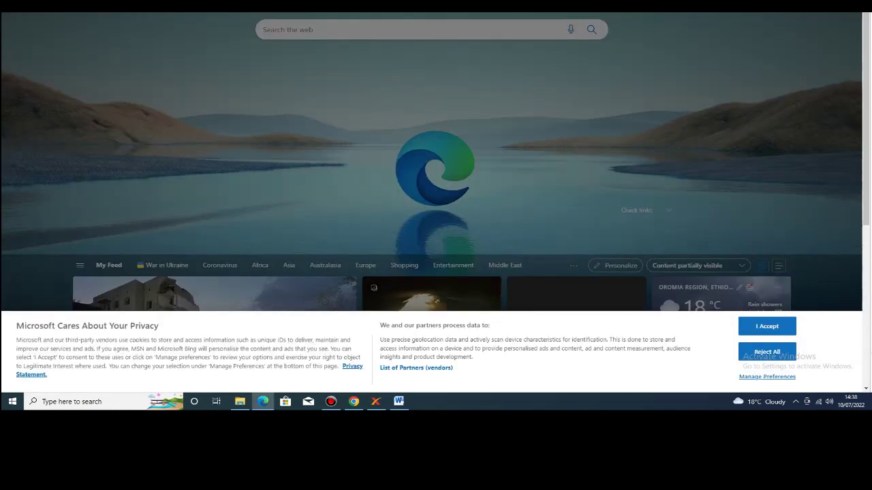
text(go)
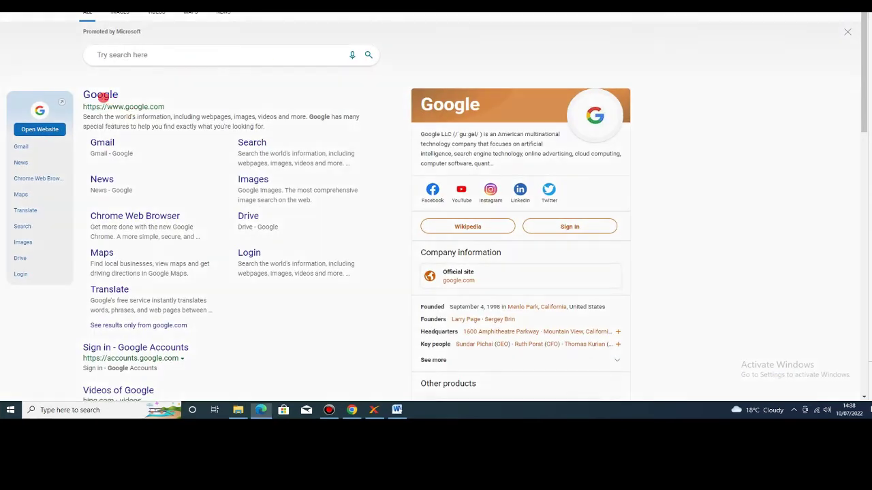
click(101, 95)
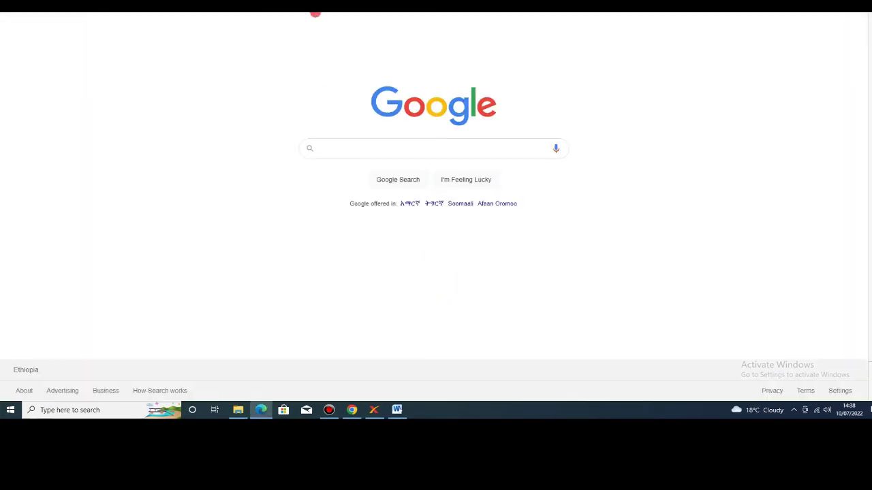
Step: Copy the link text "Paraphrasing Tool | QuillBot AI" from the box below Plagiarism in the download and install guide
key(super+d)
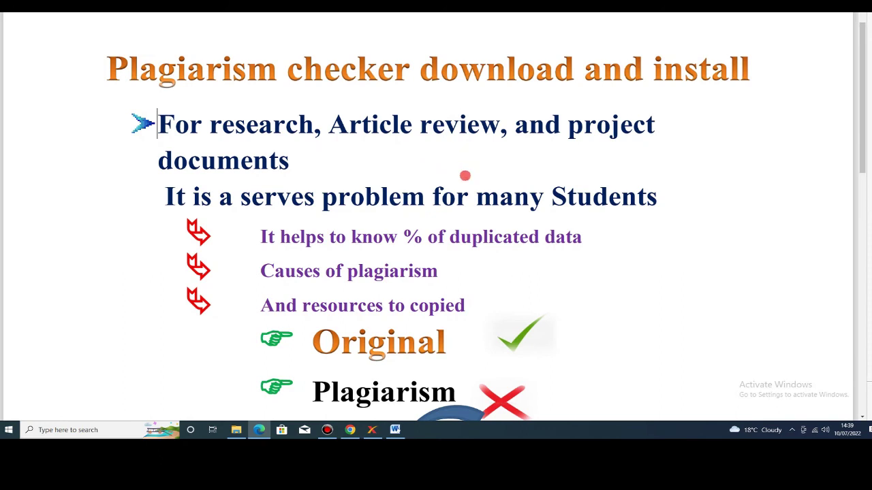
scroll(465, 176, down, 12)
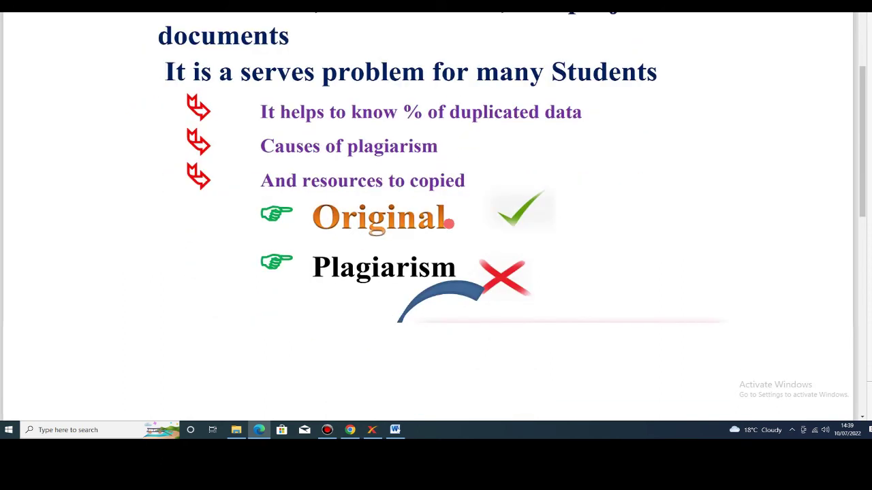
scroll(463, 218, up, 3)
drag(451, 142, 699, 144)
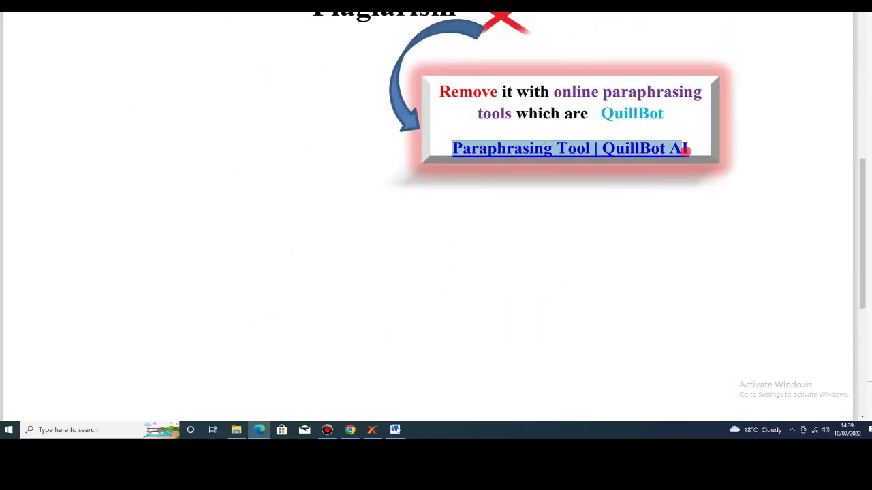
click(680, 148)
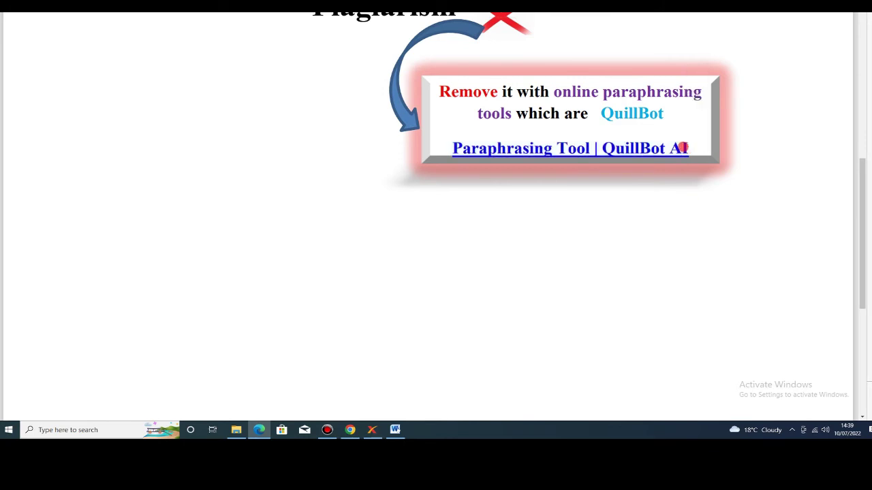
drag(683, 147, 409, 137)
key(ctrl+c)
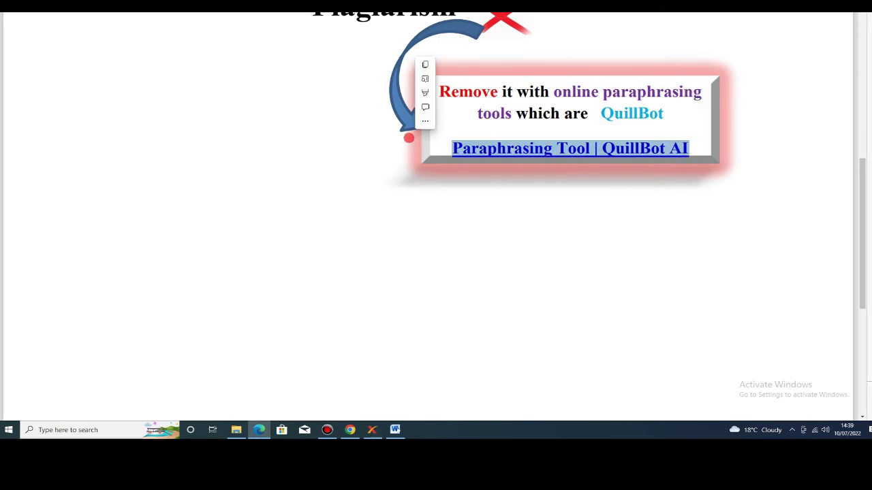
Step: Search Google for the copied text "Paraphrasing Tool | QuillBot AI" and open the quillbot.com result
key(alt+Tab)
click(376, 166)
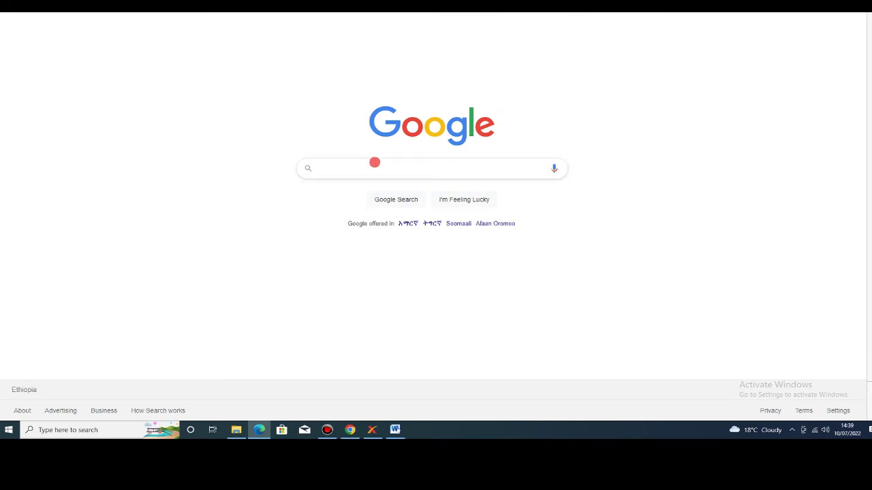
key(ctrl+v)
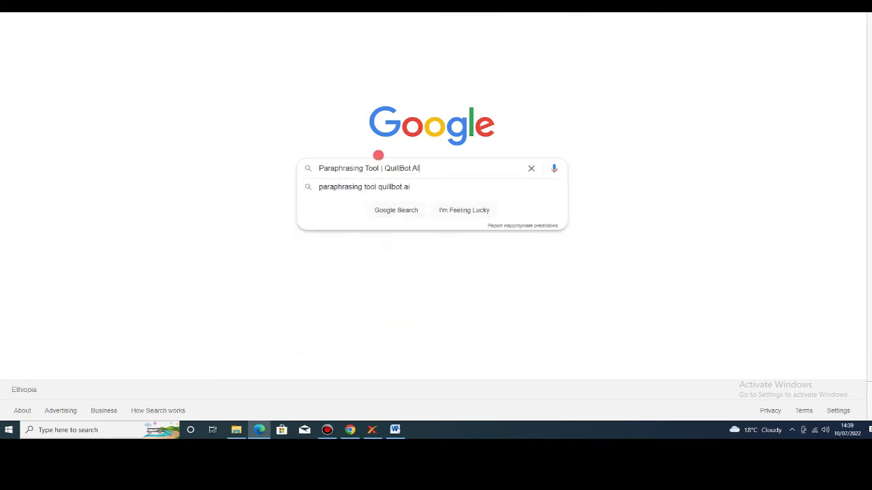
key(Return)
scroll(130, 253, down, 3)
scroll(134, 250, up, 3)
scroll(145, 285, down, 3)
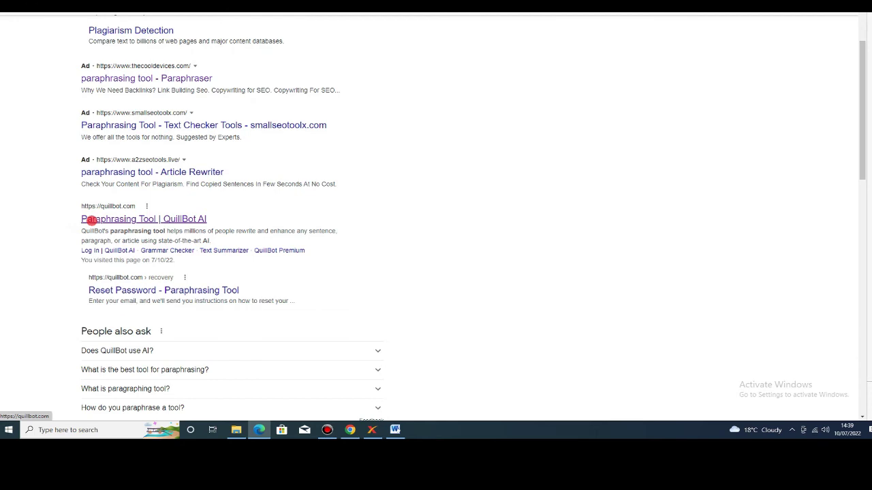
click(92, 219)
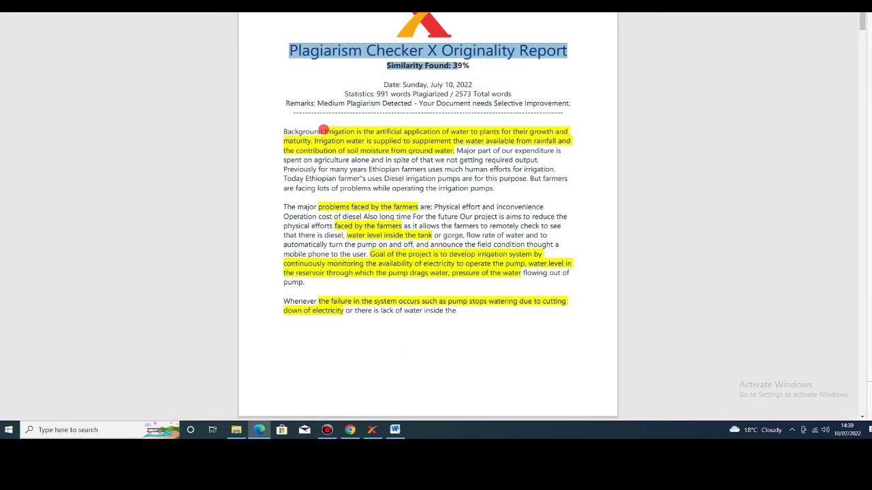
Step: Copy the first highlighted passage of the PDF report, from "Background Irrigation is the artificial application" to "ground water"
drag(323, 129, 453, 150)
click(291, 132)
right_click(453, 150)
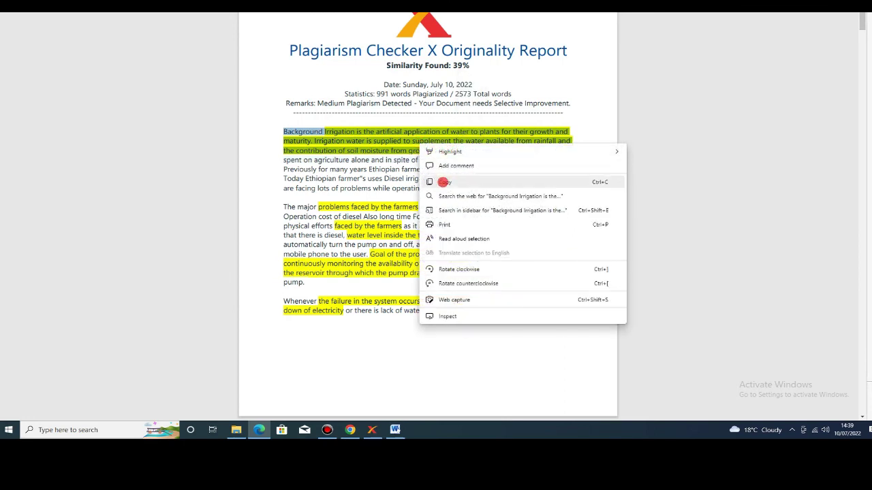
click(444, 179)
Step: Paste the copied passage into QuillBot's input text and remove the line breaks before "maturity" and "the contribution"
key(alt+Tab)
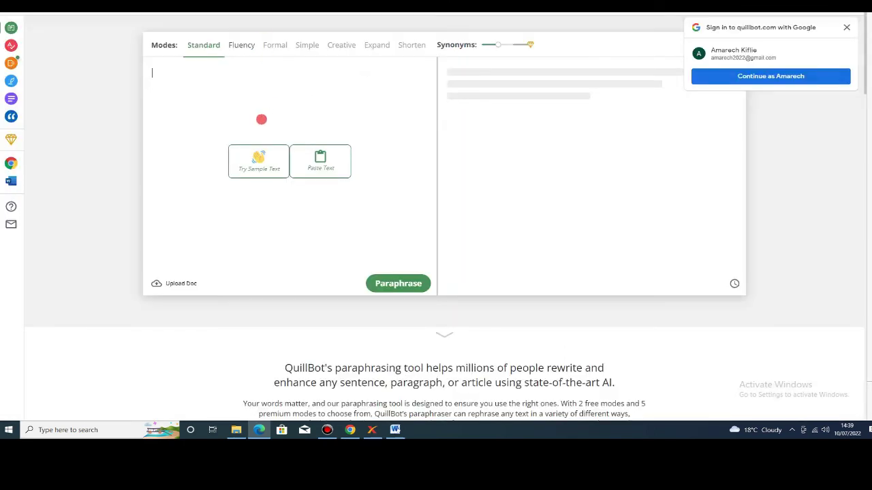
key(ctrl+v)
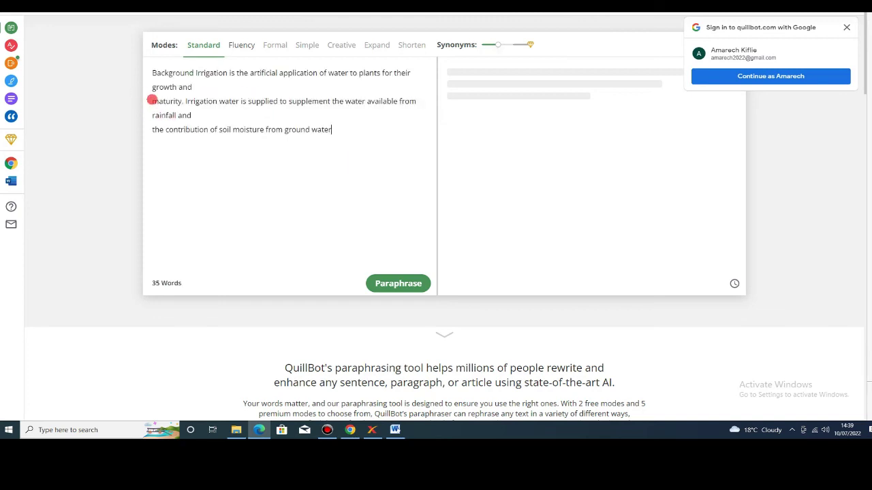
click(153, 101)
key(BackSpace)
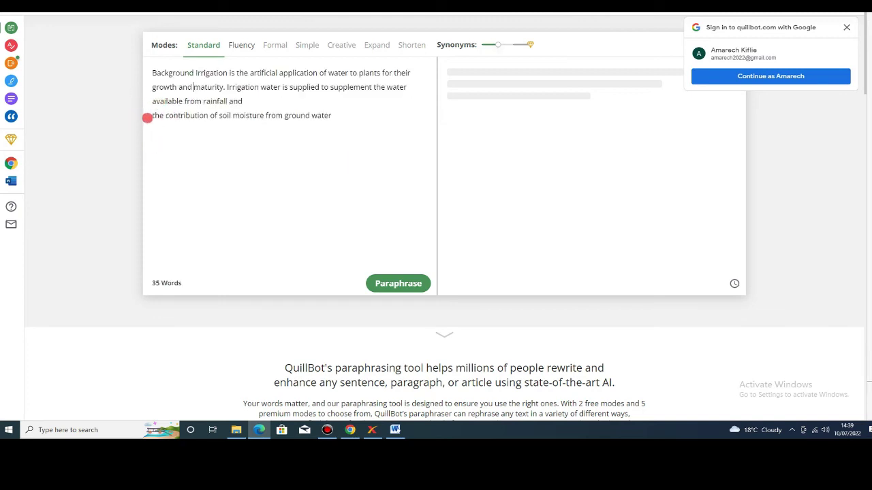
click(151, 115)
key(BackSpace)
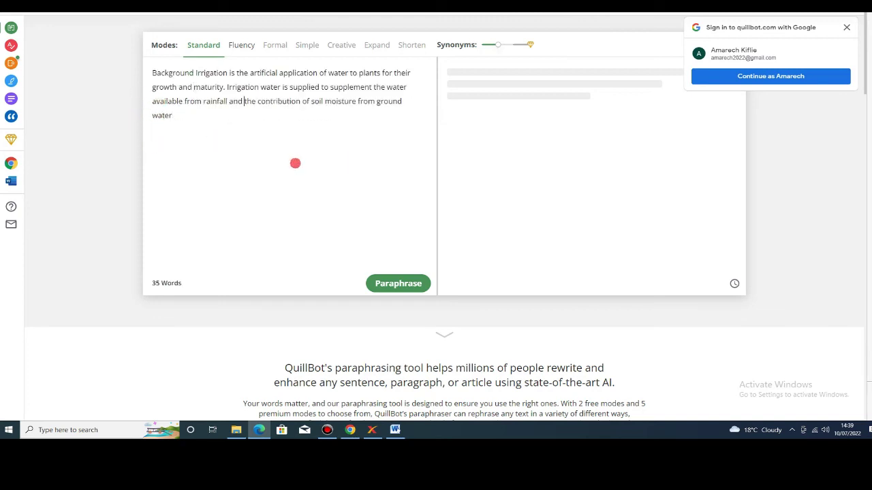
Step: Paraphrase the passage in Standard mode and sign in to QuillBot with the suggested Google account
click(394, 284)
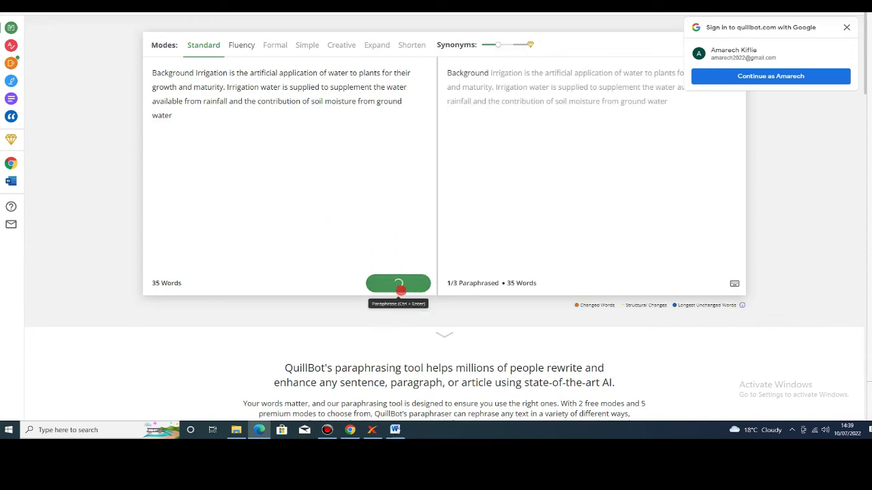
click(799, 75)
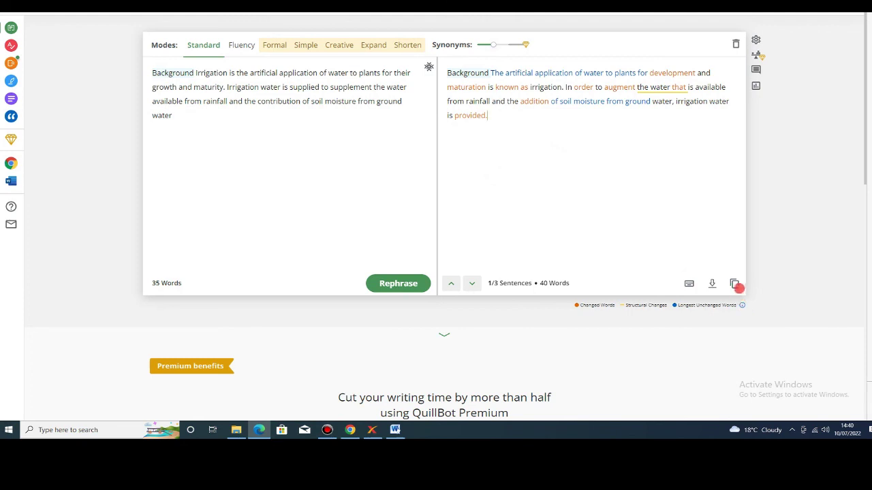
Step: Copy the full paraphrased text from QuillBot and switch to the irrigation project document in Word
drag(501, 134, 617, 195)
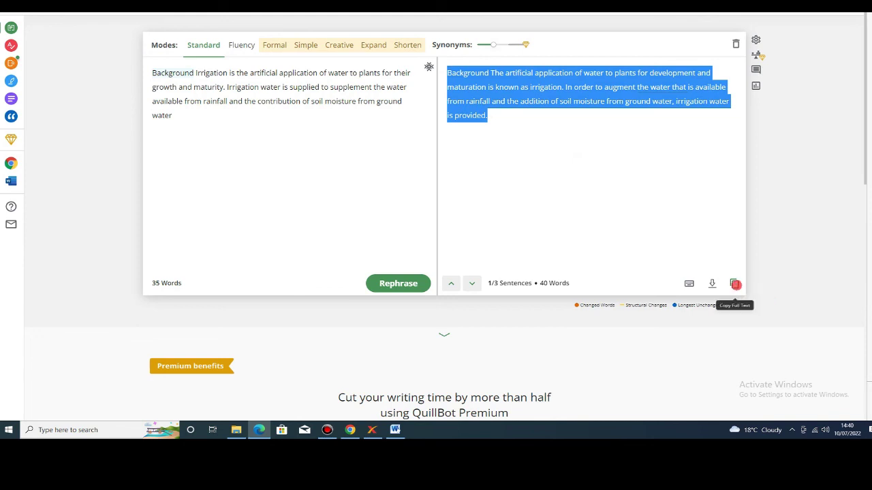
click(734, 283)
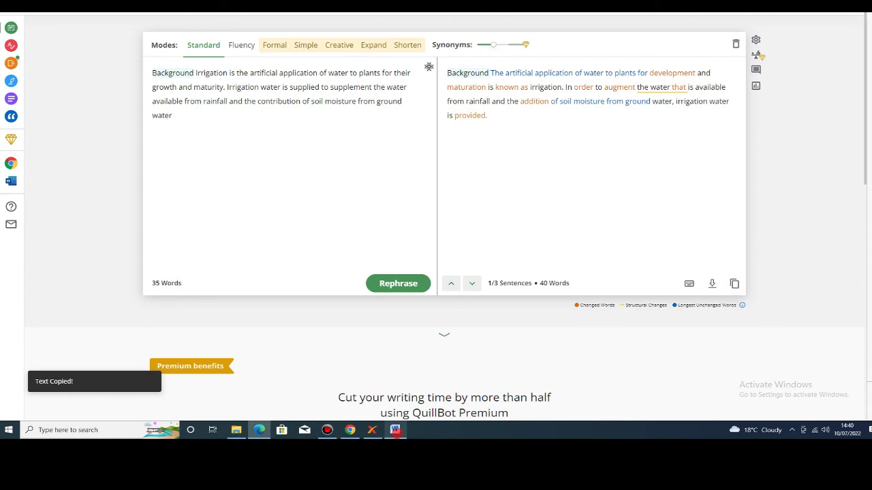
click(395, 430)
click(342, 252)
drag(276, 108, 592, 218)
key(Delete)
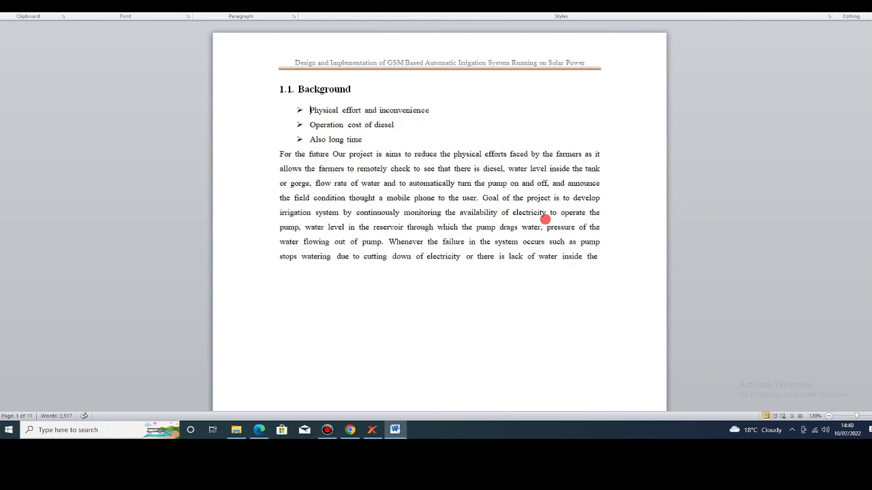
key(Return)
key(Return)
key(Return)
key(Return)
key(BackSpace)
key(BackSpace)
key(BackSpace)
key(BackSpace)
key(ctrl+z)
key(ctrl+z)
key(ctrl+z)
key(ctrl+z)
key(ctrl+z)
key(ctrl+z)
key(ctrl+z)
key(ctrl+z)
key(ctrl+z)
click(415, 231)
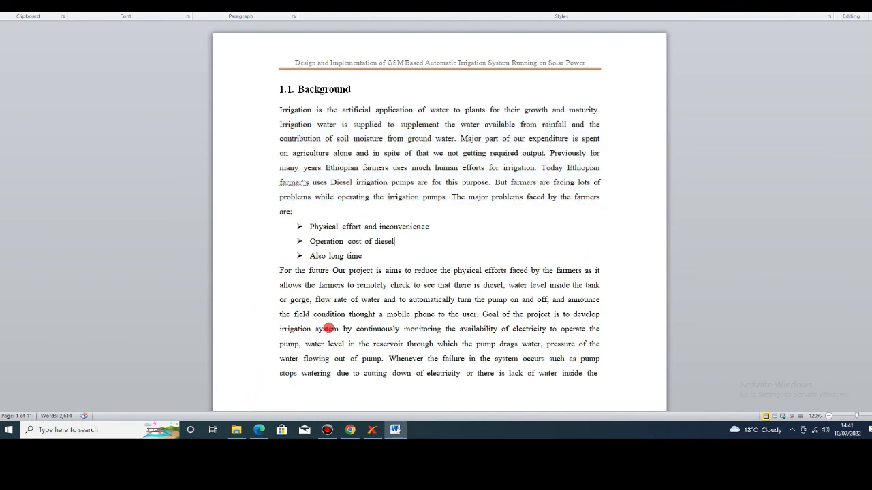
Step: Replace the "For the future Our project" paragraph below the bullet list with blank lines and the copied paraphrased text
drag(271, 271, 608, 377)
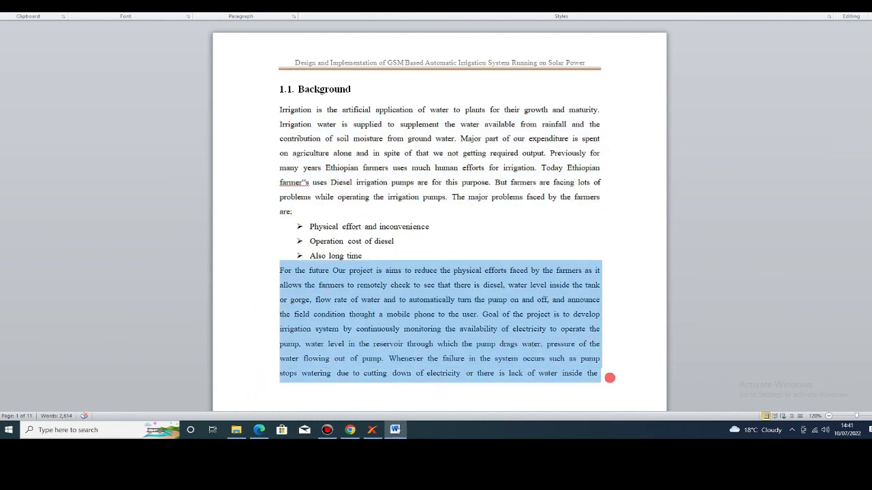
key(BackSpace)
key(Return)
key(Return)
key(Return)
key(Return)
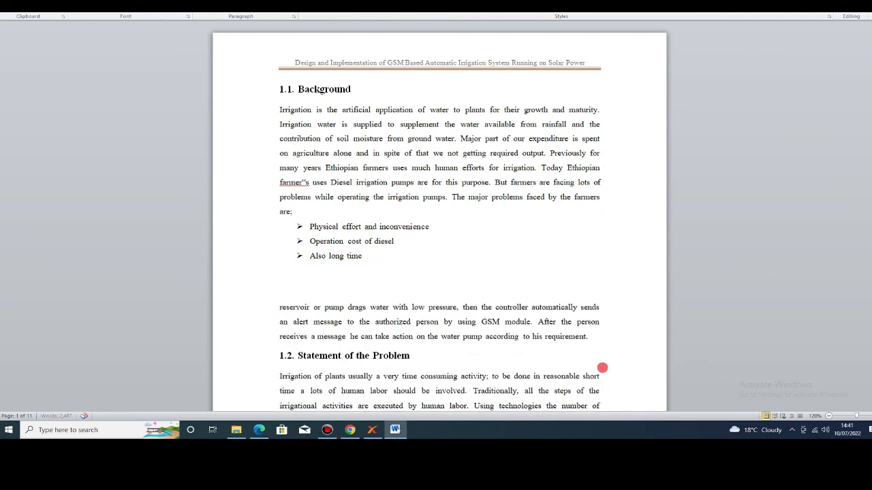
key(ctrl+v)
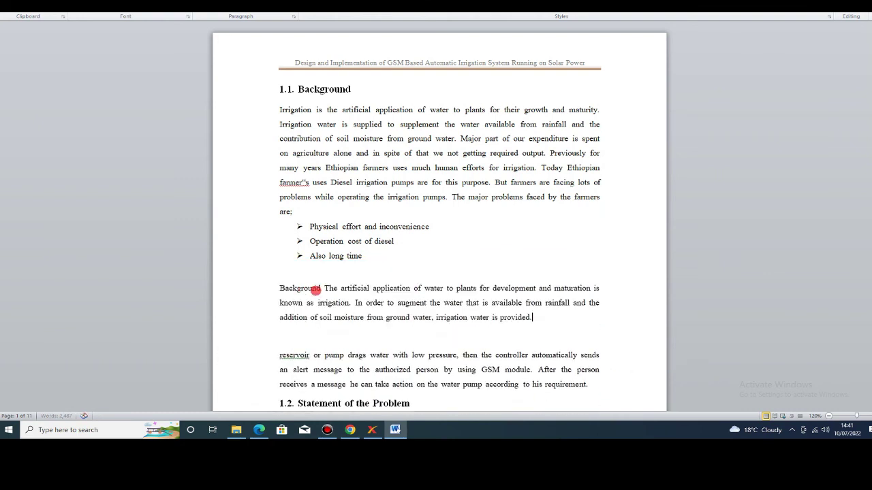
drag(282, 288, 564, 351)
click(531, 355)
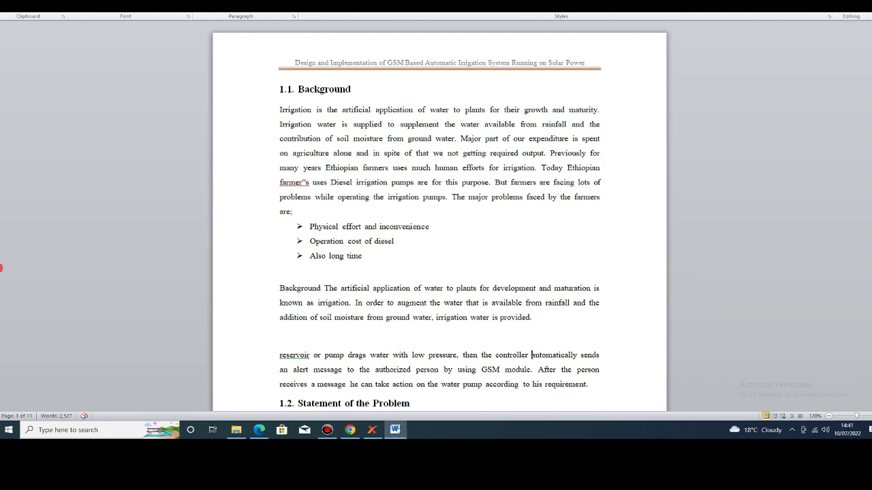